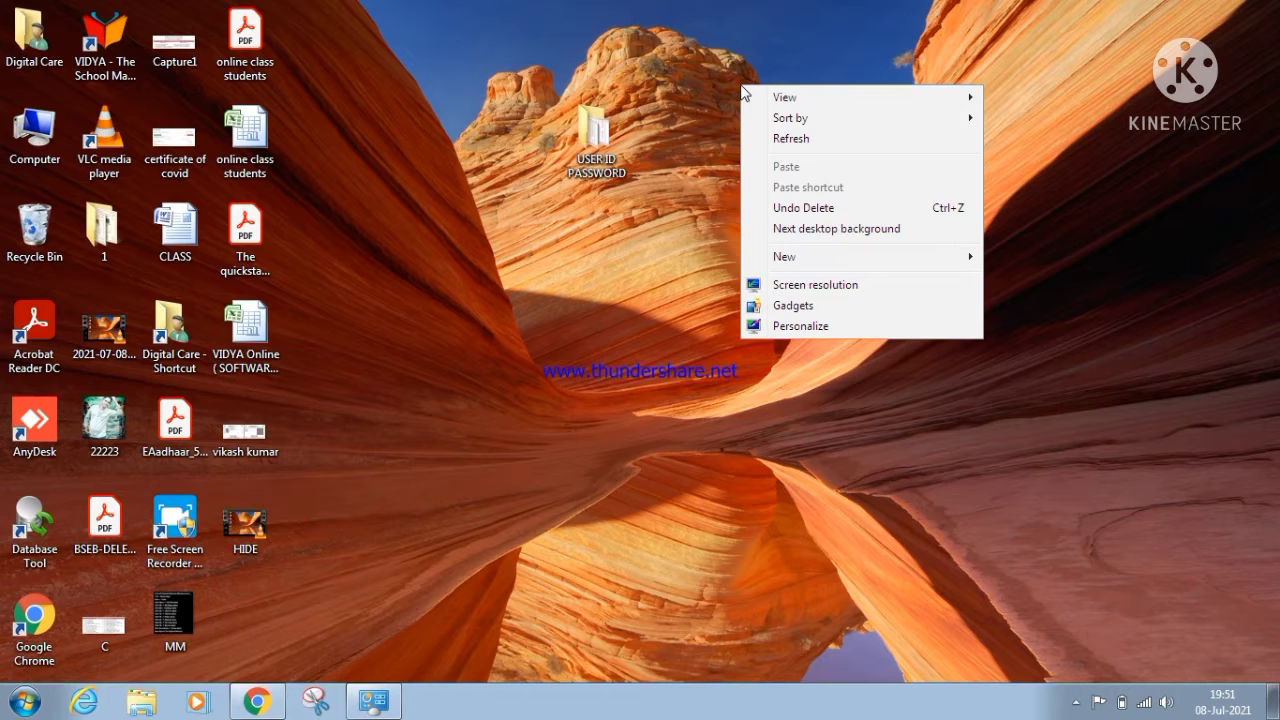
# Display the desktop icons as Large icons and refresh the desktop.
pyautogui.moveTo(775, 101)
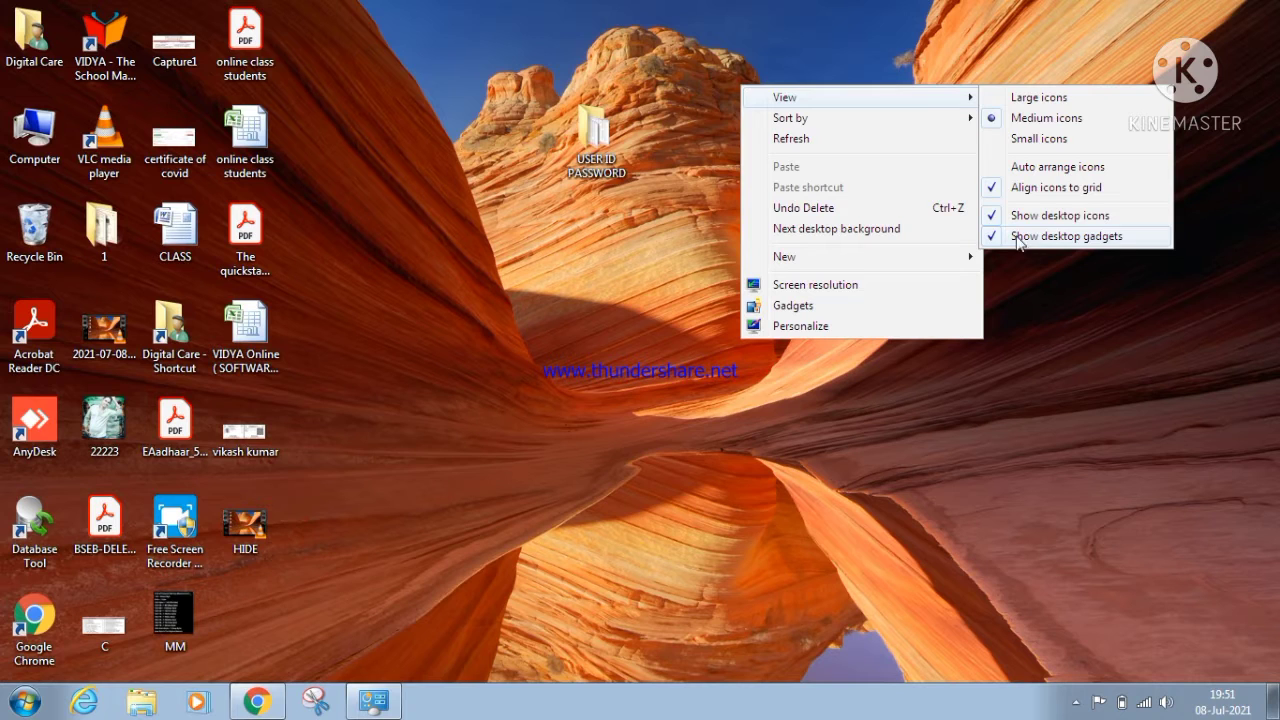
pyautogui.click(1037, 97)
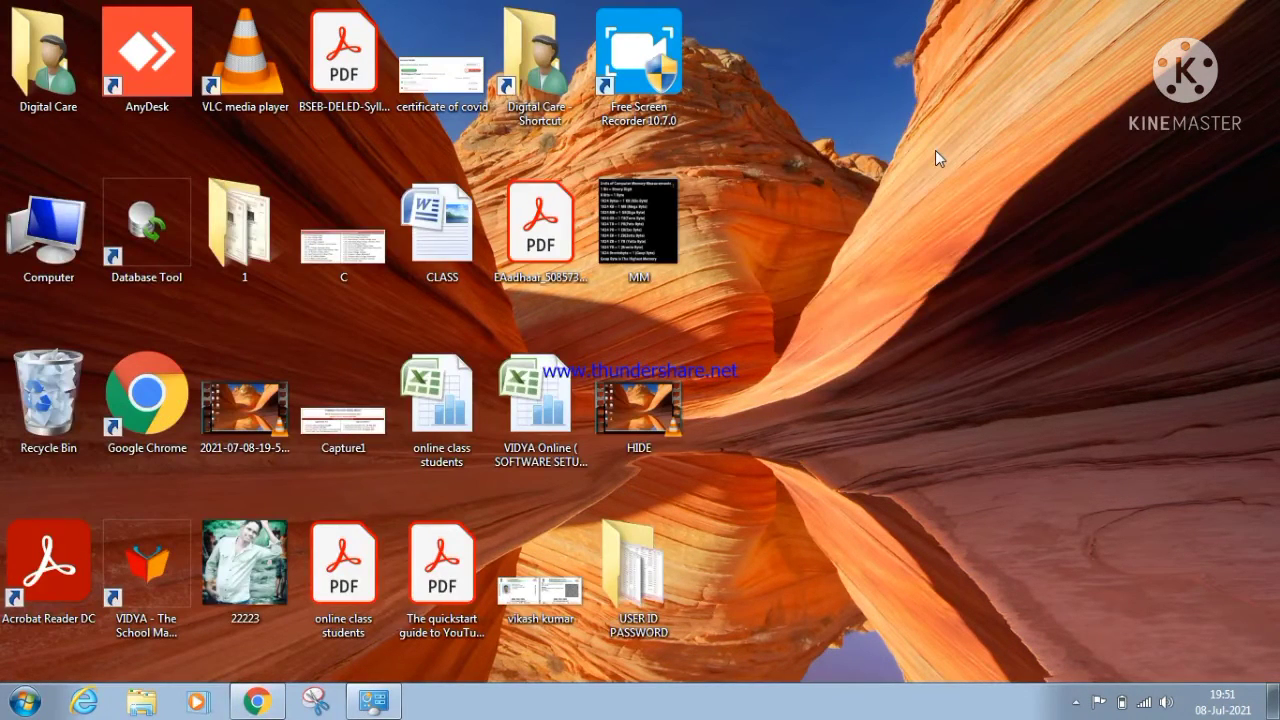
pyautogui.rightClick(860, 127)
pyautogui.click(891, 180)
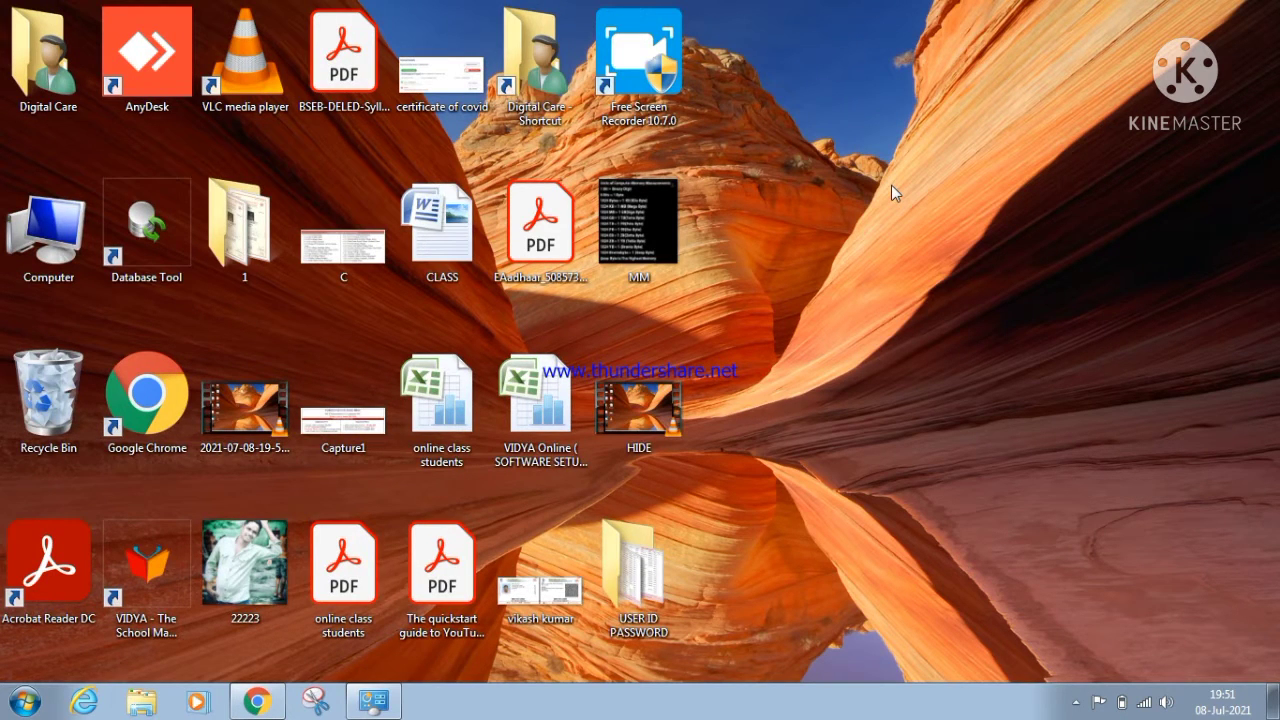
# Switch the desktop icons to Medium icons and refresh the desktop.
pyautogui.rightClick(847, 84)
pyautogui.moveTo(867, 108)
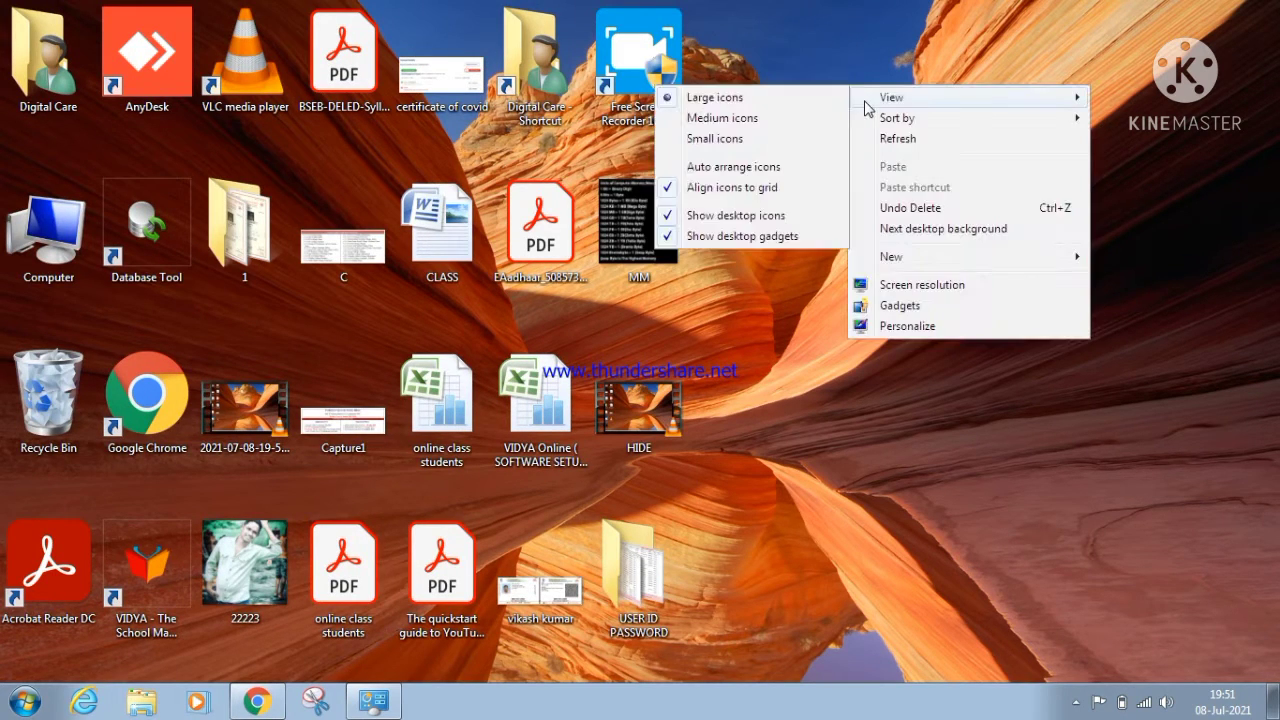
pyautogui.click(720, 120)
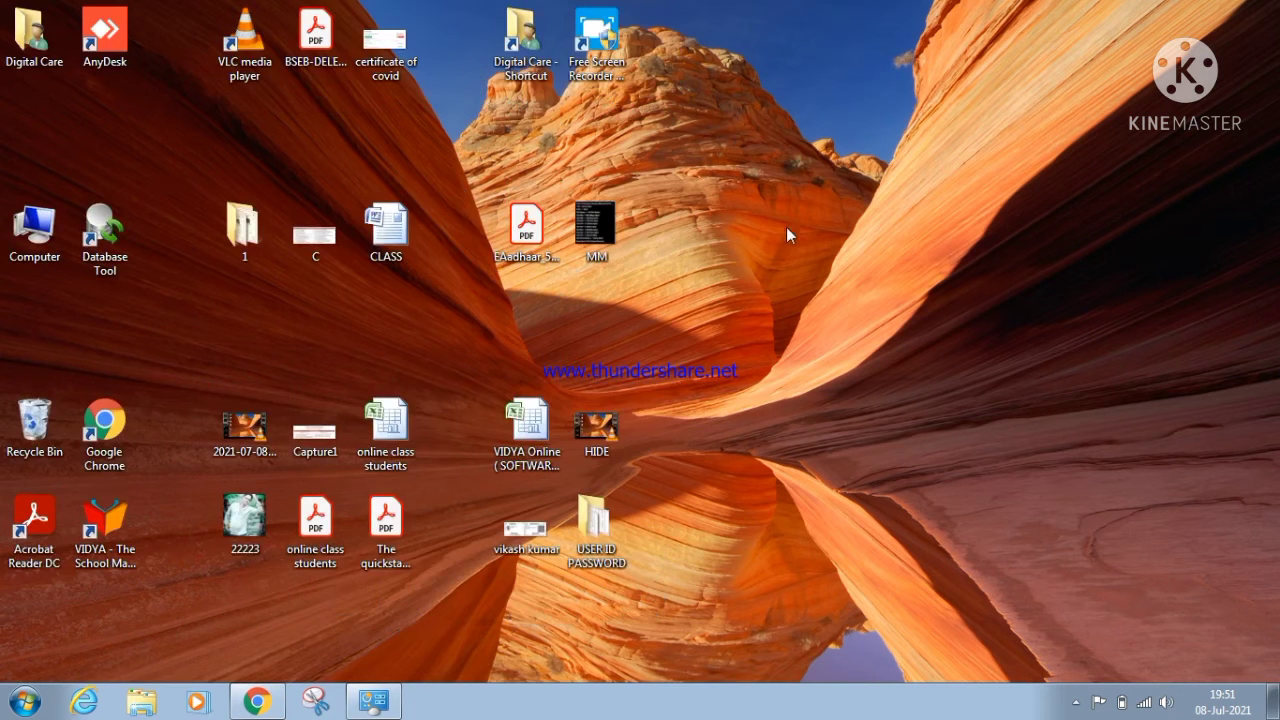
pyautogui.rightClick(780, 138)
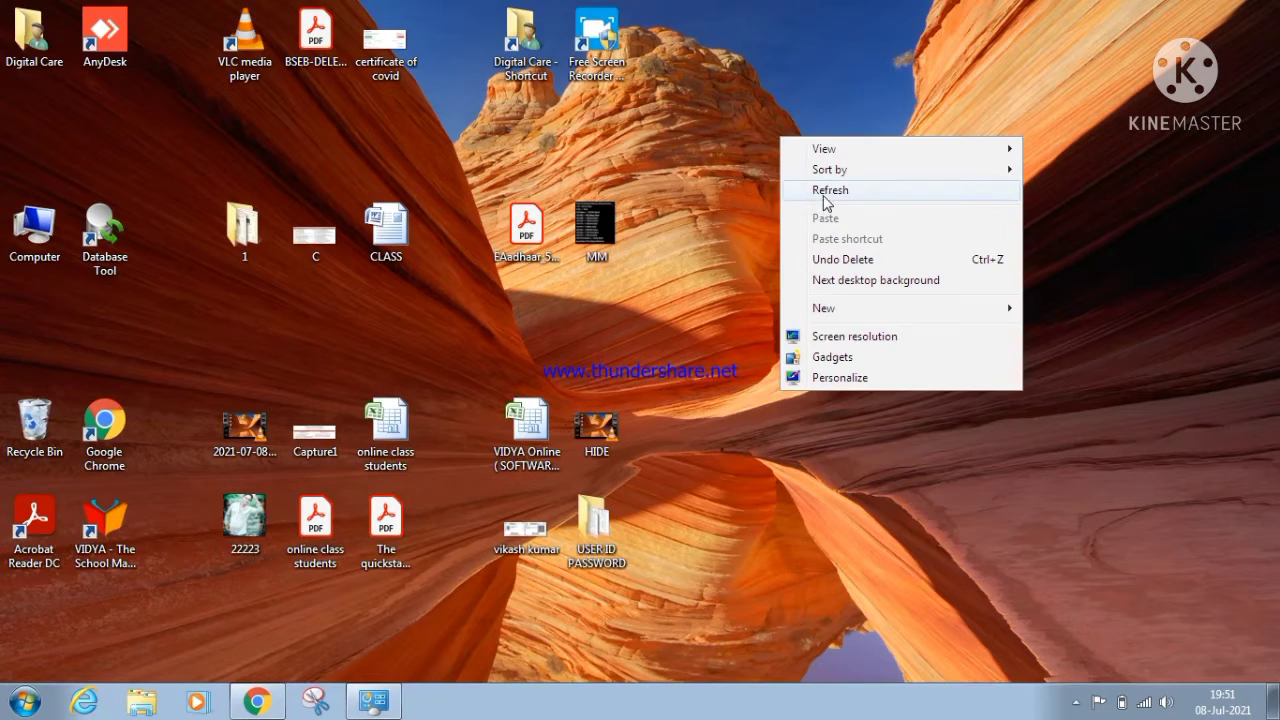
pyautogui.click(822, 193)
# Display the desktop icons as Small icons and refresh the desktop twice.
pyautogui.rightClick(925, 96)
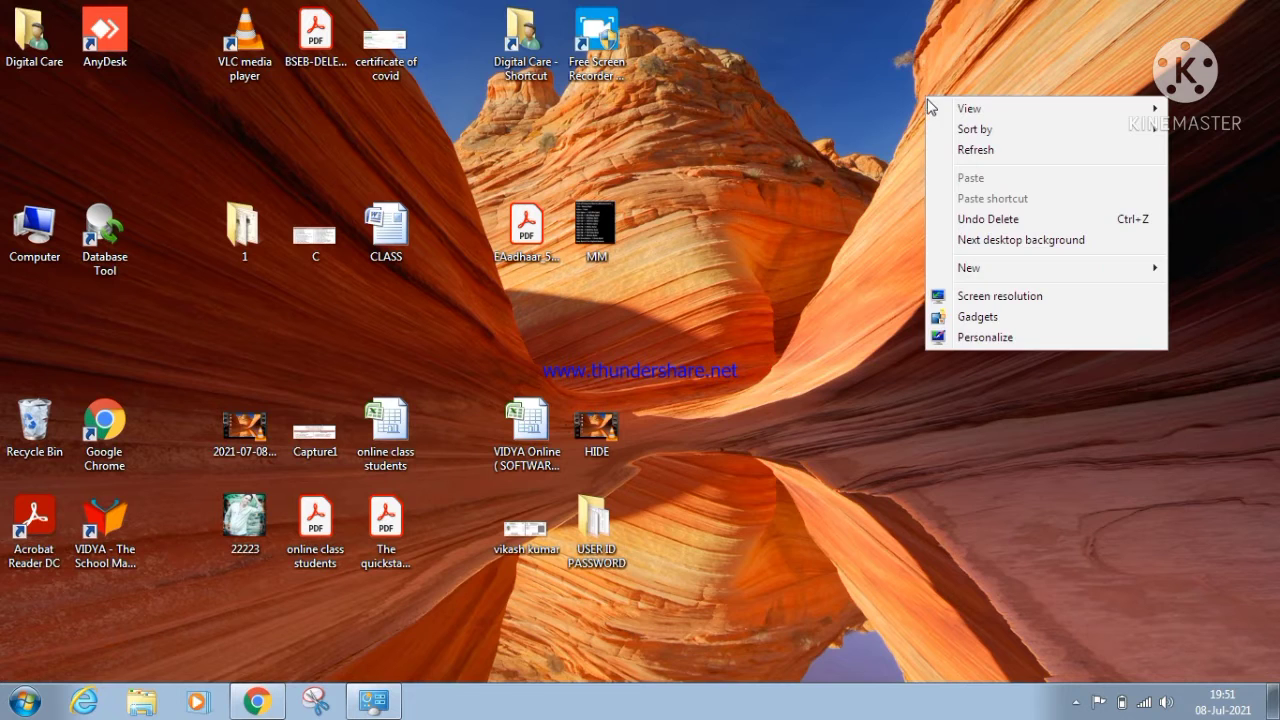
pyautogui.moveTo(951, 108)
pyautogui.click(785, 151)
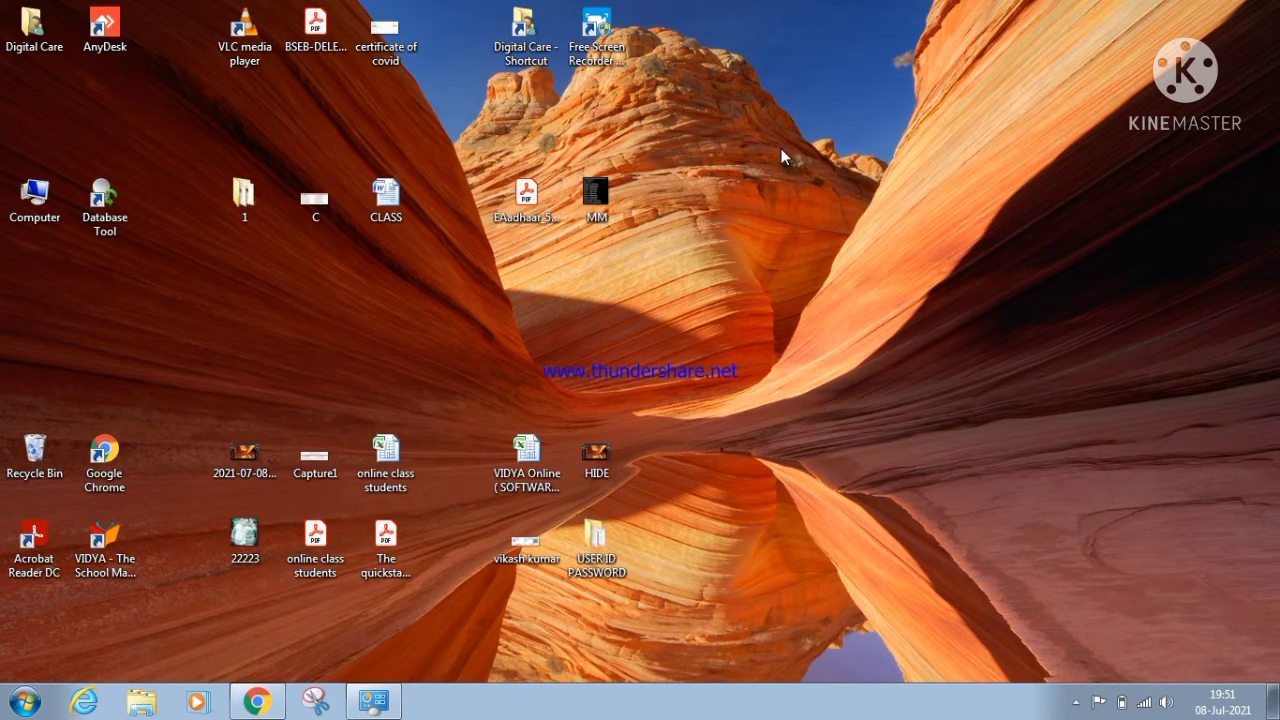
pyautogui.rightClick(781, 148)
pyautogui.click(813, 199)
pyautogui.rightClick(816, 148)
pyautogui.click(846, 202)
# Turn on Auto arrange icons for the desktop and refresh it.
pyautogui.rightClick(800, 120)
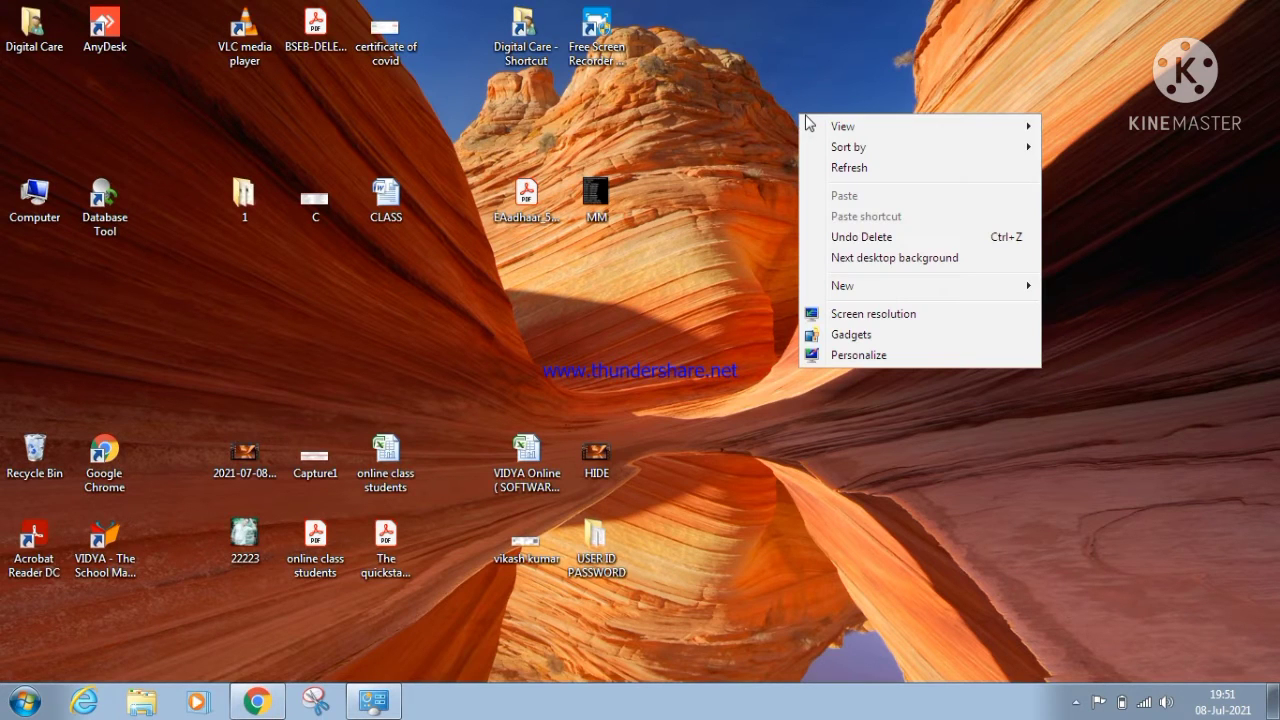
pyautogui.moveTo(848, 132)
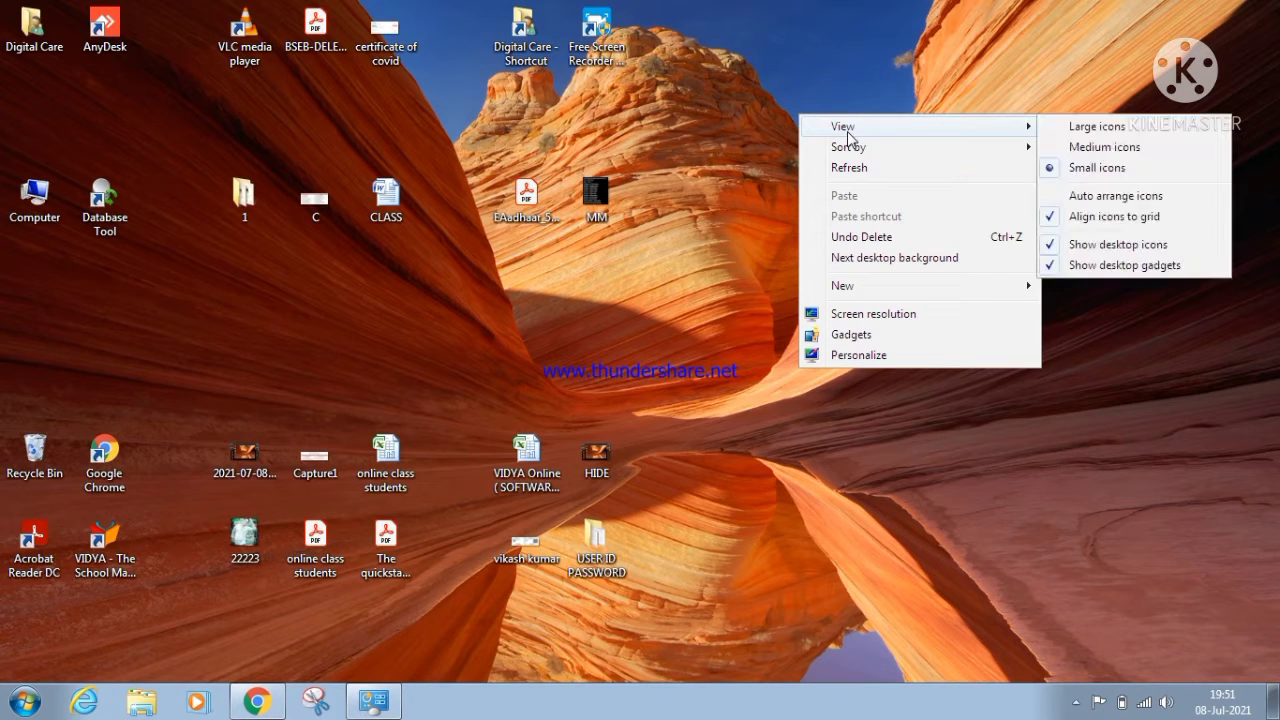
pyautogui.click(1085, 200)
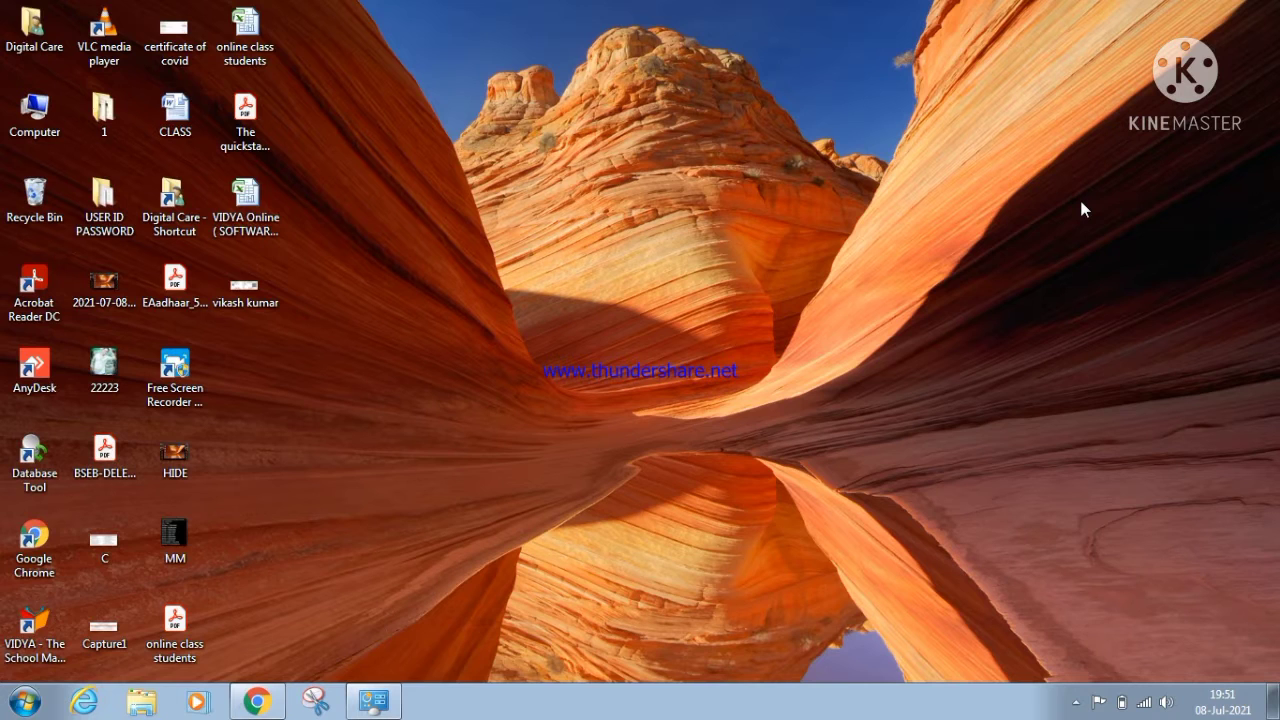
pyautogui.rightClick(500, 144)
pyautogui.click(562, 198)
# Change the desktop icon size from small to Medium icons, then refresh.
pyautogui.rightClick(541, 107)
pyautogui.moveTo(737, 131)
pyautogui.click(826, 134)
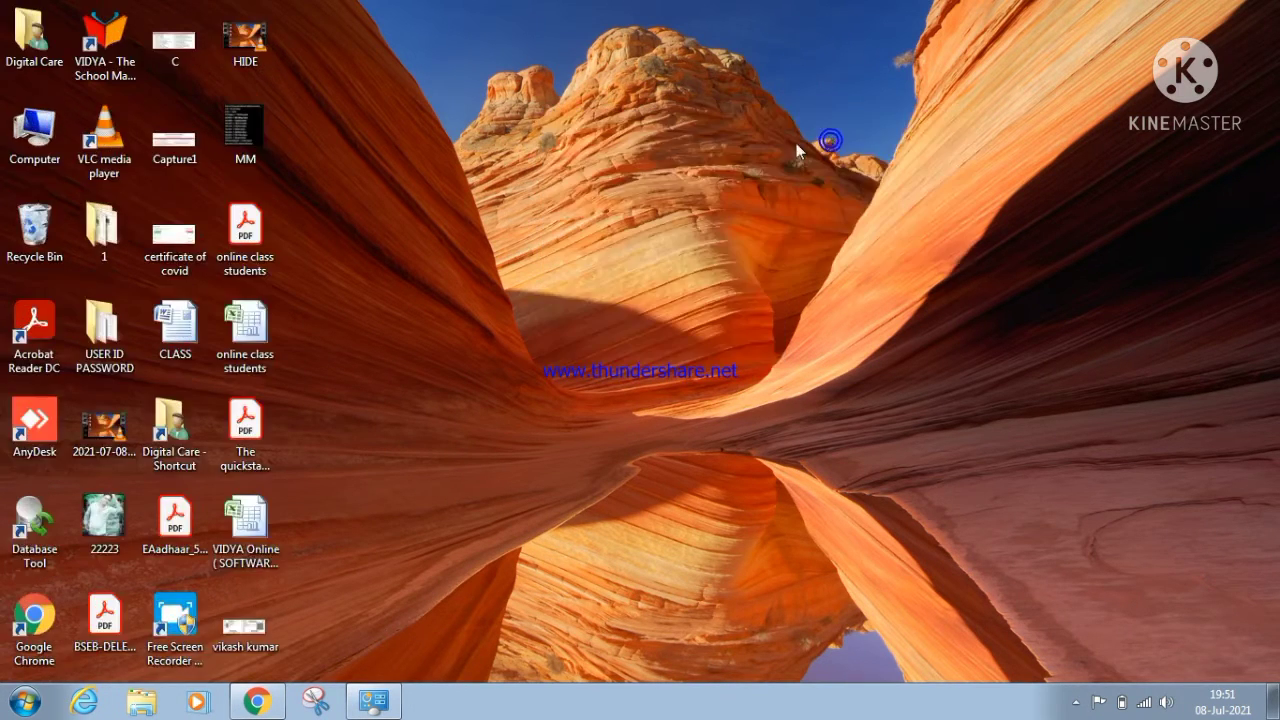
pyautogui.rightClick(633, 91)
pyautogui.click(684, 145)
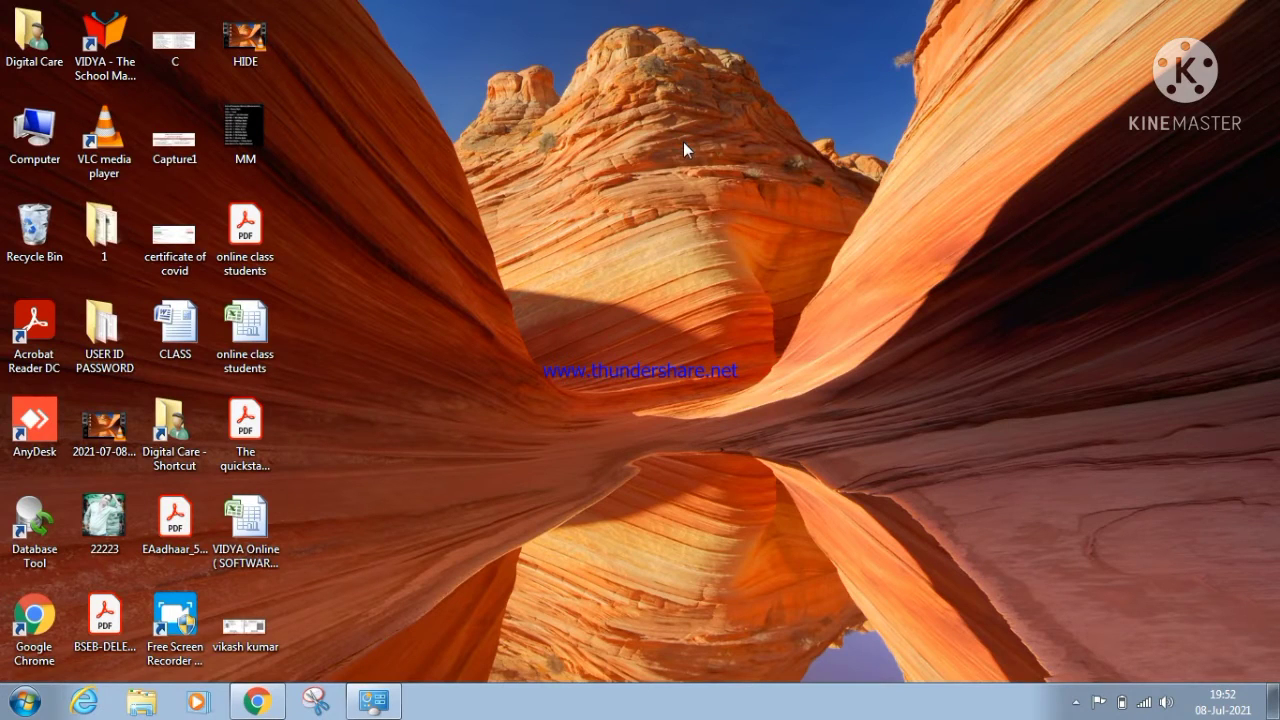
# Try to move file icons from the fourth column into the empty desktop area, then refresh the desktop.
pyautogui.rightClick(581, 102)
pyautogui.moveTo(671, 114)
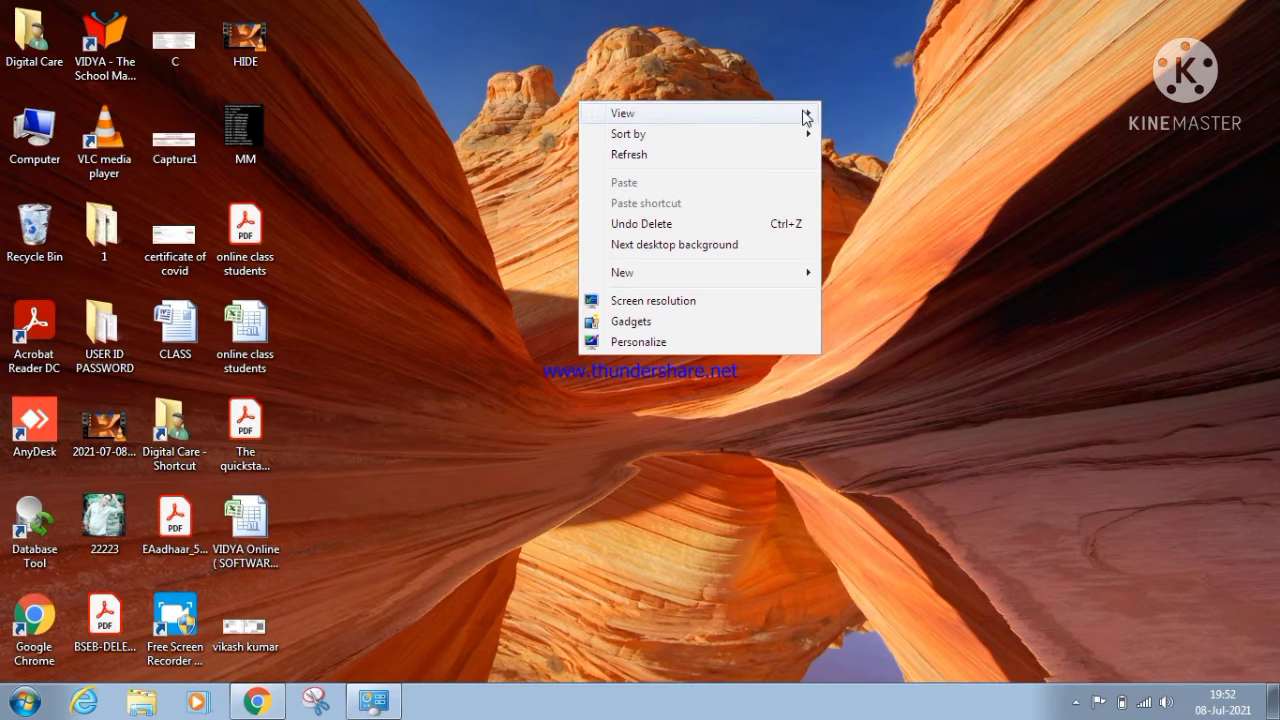
pyautogui.moveTo(812, 113)
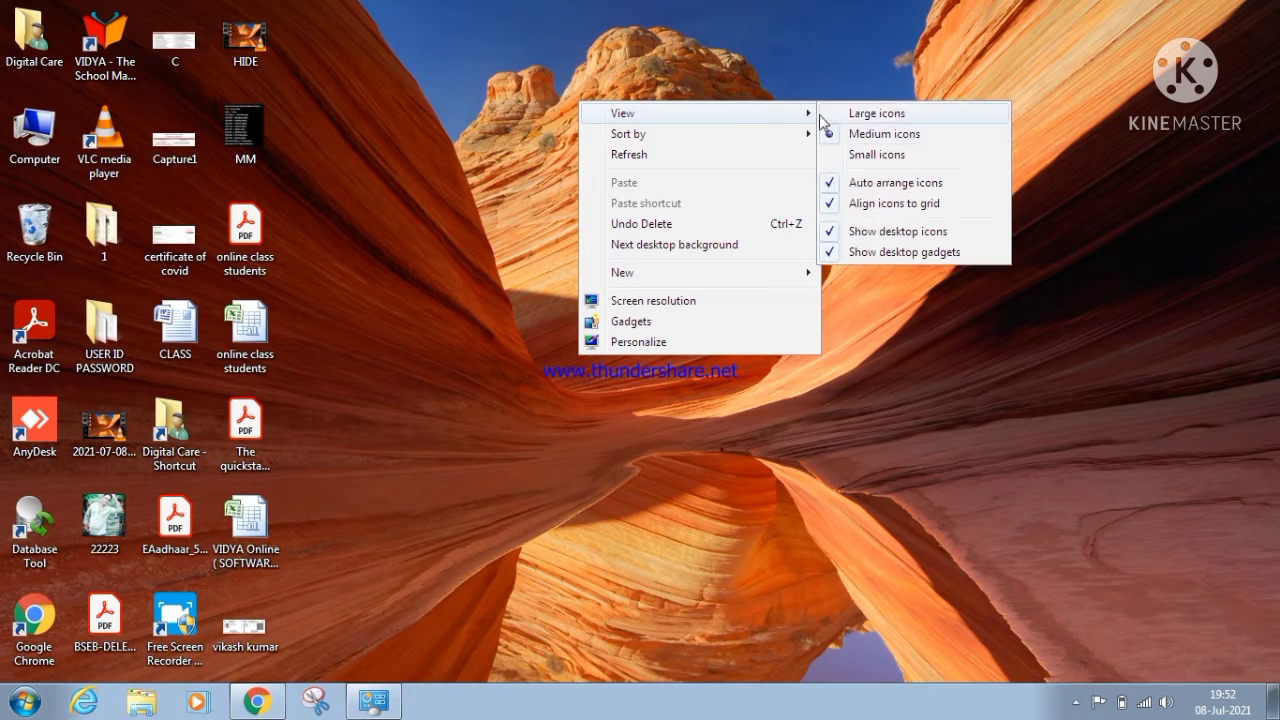
pyautogui.click(834, 184)
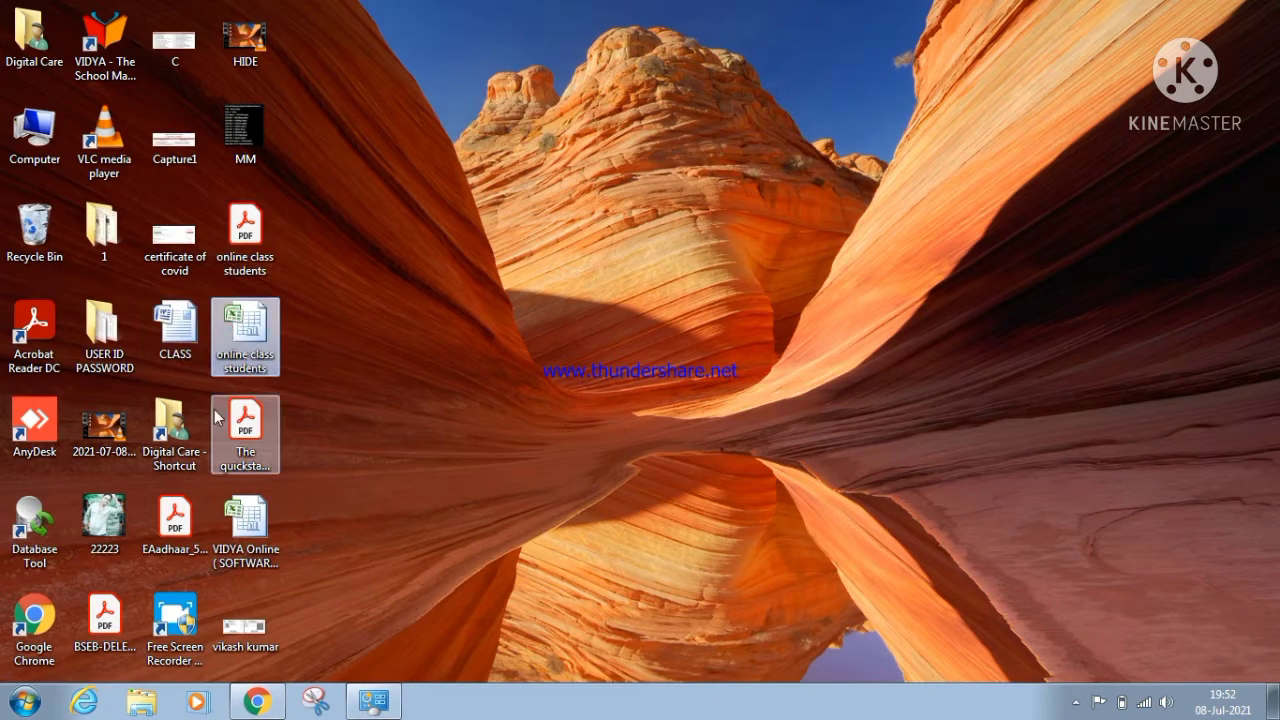
pyautogui.moveTo(215, 410); pyautogui.dragTo(715, 287)
pyautogui.moveTo(216, 497); pyautogui.dragTo(610, 374)
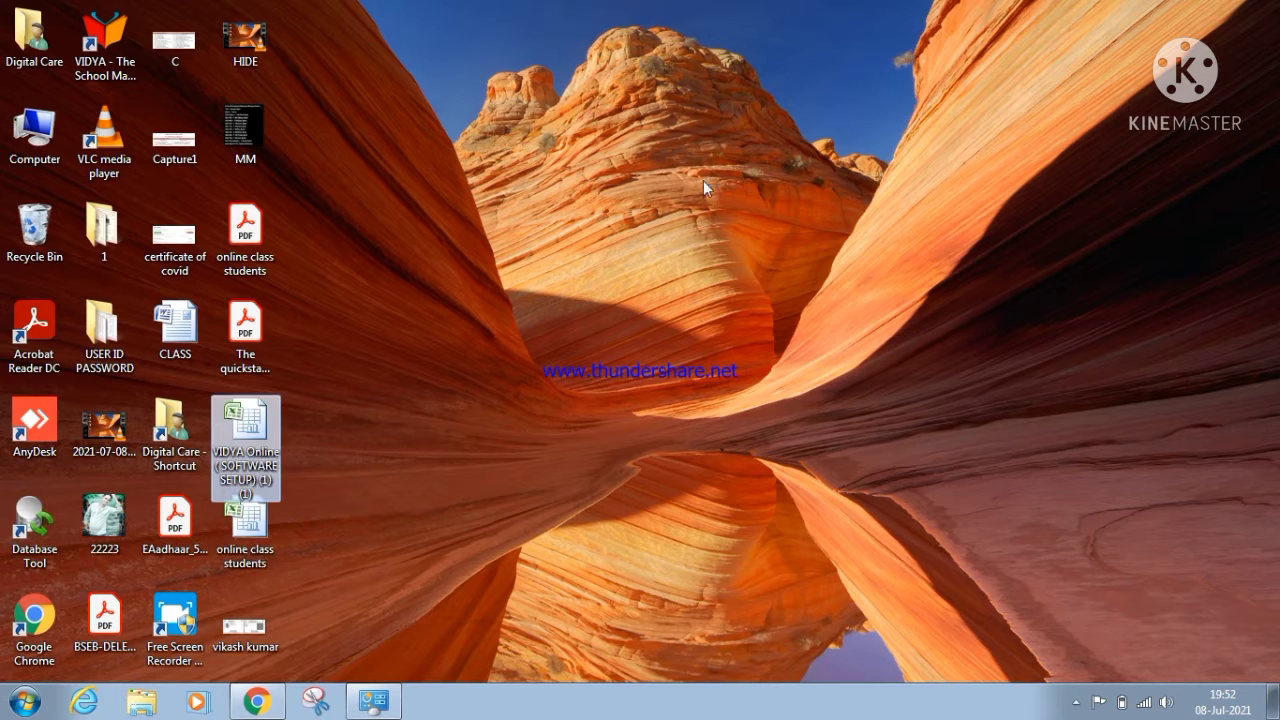
pyautogui.rightClick(727, 148)
pyautogui.click(760, 198)
# Turn off Auto arrange icons and move the HIDE, MM and online class students PDF icons into the empty desktop area.
pyautogui.rightClick(717, 113)
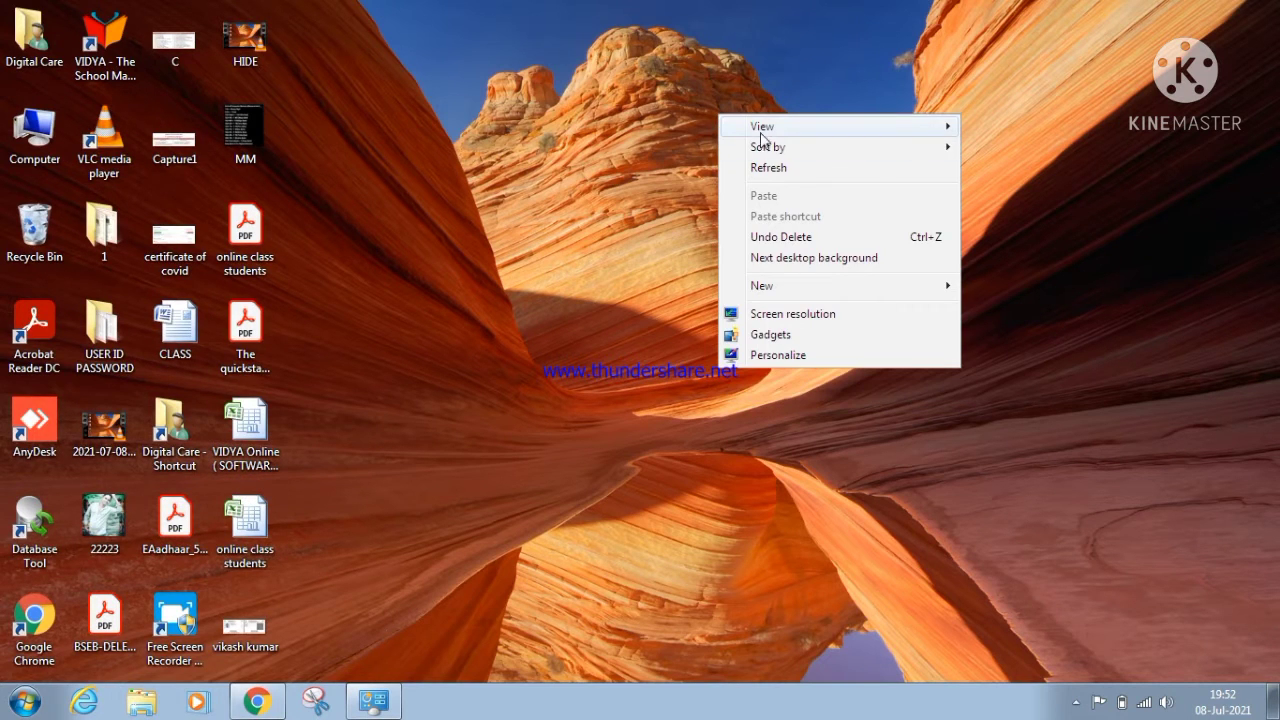
pyautogui.moveTo(771, 126)
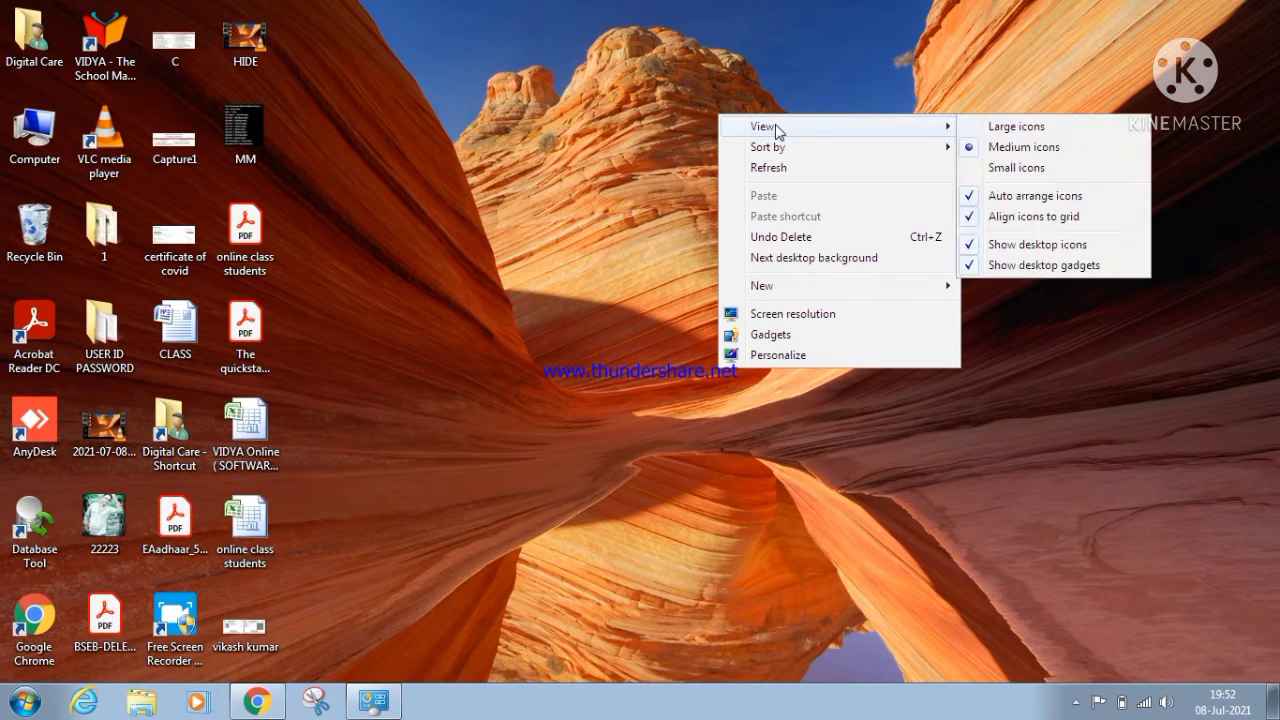
pyautogui.click(973, 205)
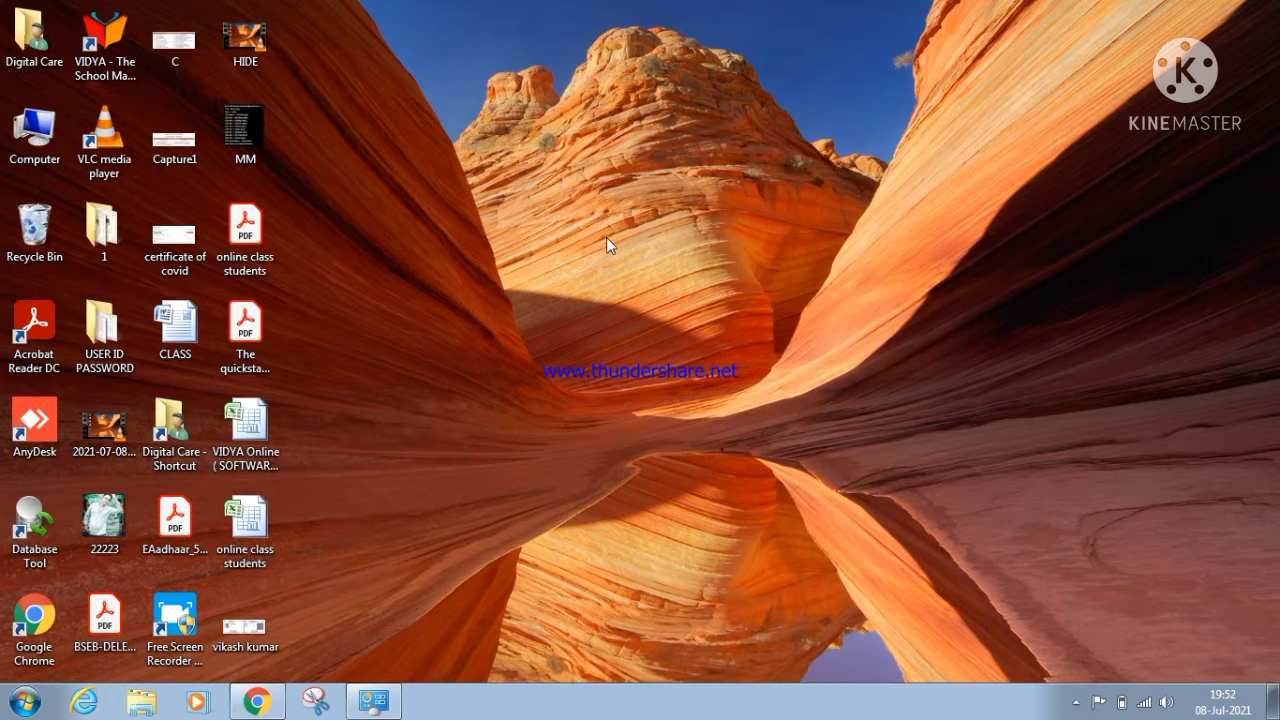
pyautogui.moveTo(246, 40); pyautogui.dragTo(386, 38)
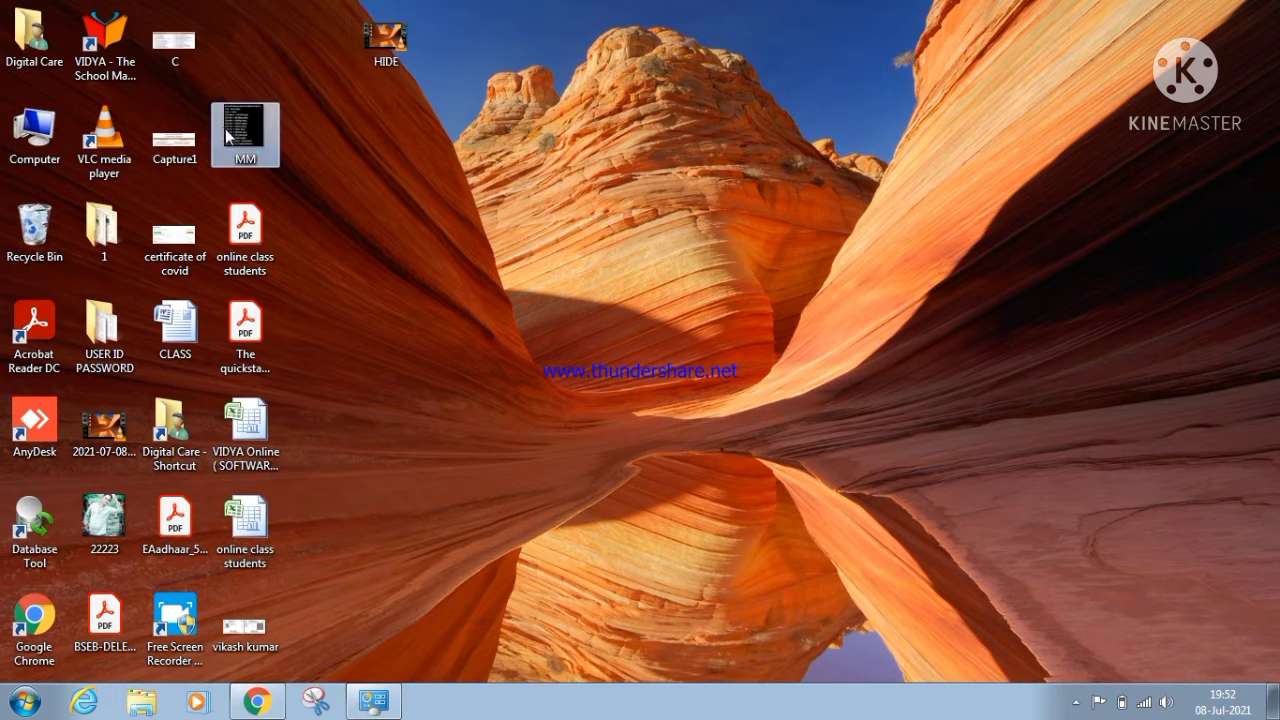
pyautogui.moveTo(225, 128); pyautogui.dragTo(505, 128)
pyautogui.moveTo(268, 250); pyautogui.dragTo(486, 253)
# Turn Auto arrange icons back on to return the moved icons to their columns.
pyautogui.rightClick(763, 152)
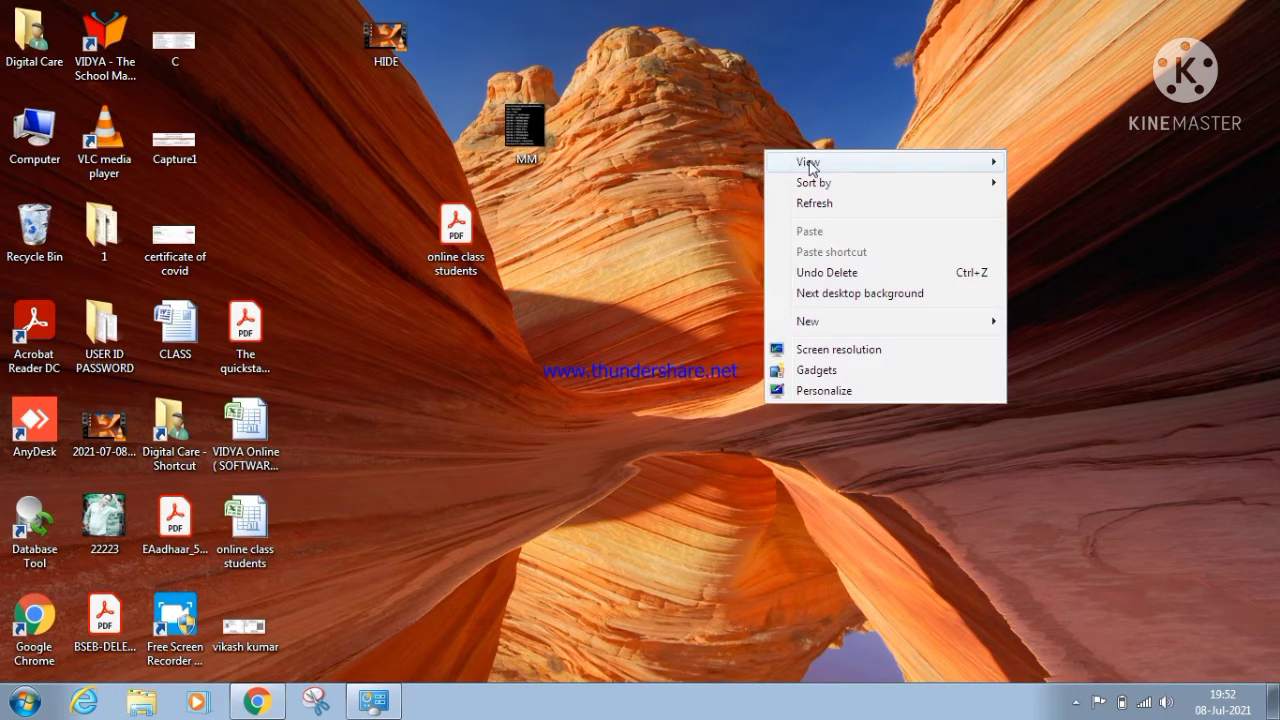
pyautogui.moveTo(810, 167)
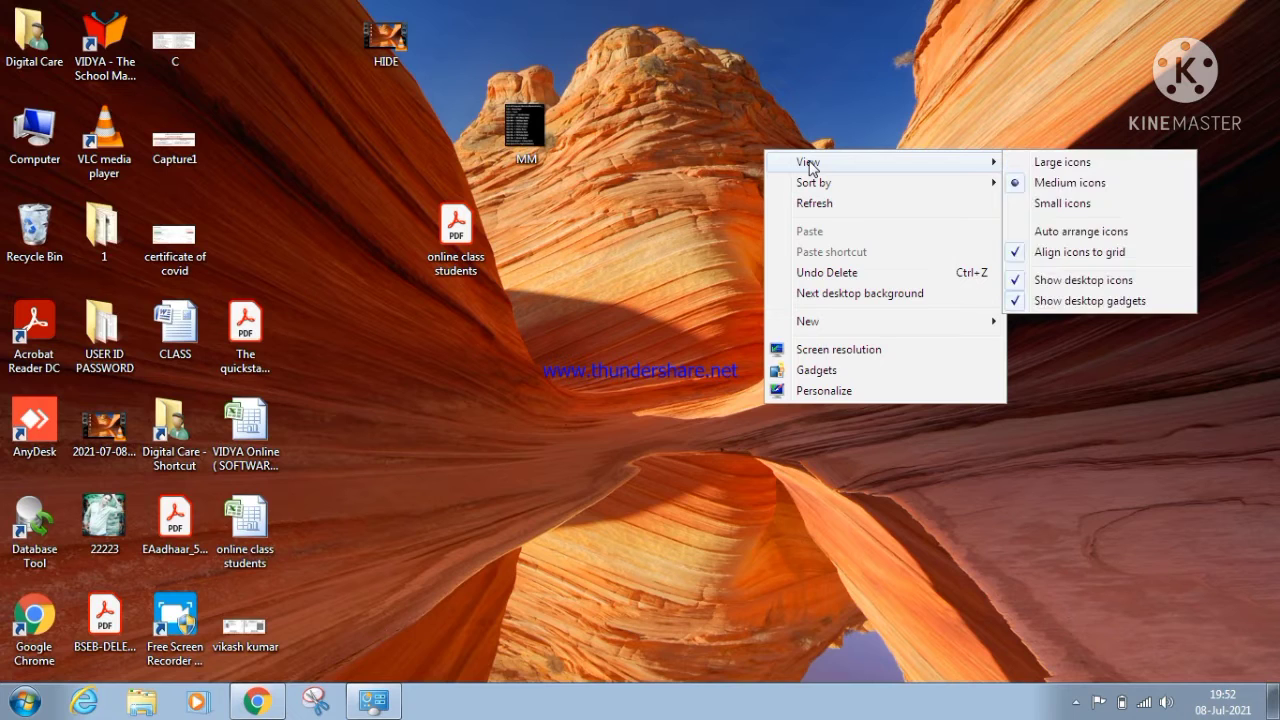
pyautogui.click(1024, 232)
# Try to turn off Align icons to grid while Auto arrange icons is on, and refresh the desktop.
pyautogui.rightClick(692, 69)
pyautogui.moveTo(736, 82)
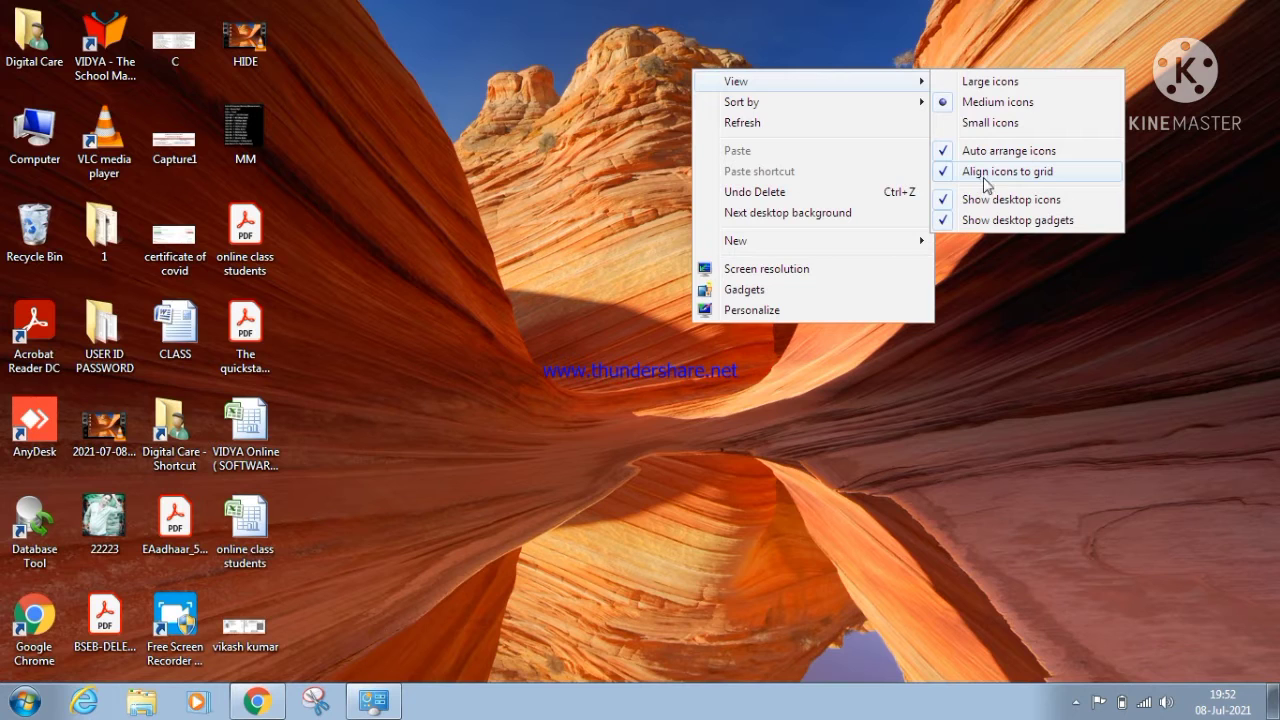
pyautogui.click(941, 173)
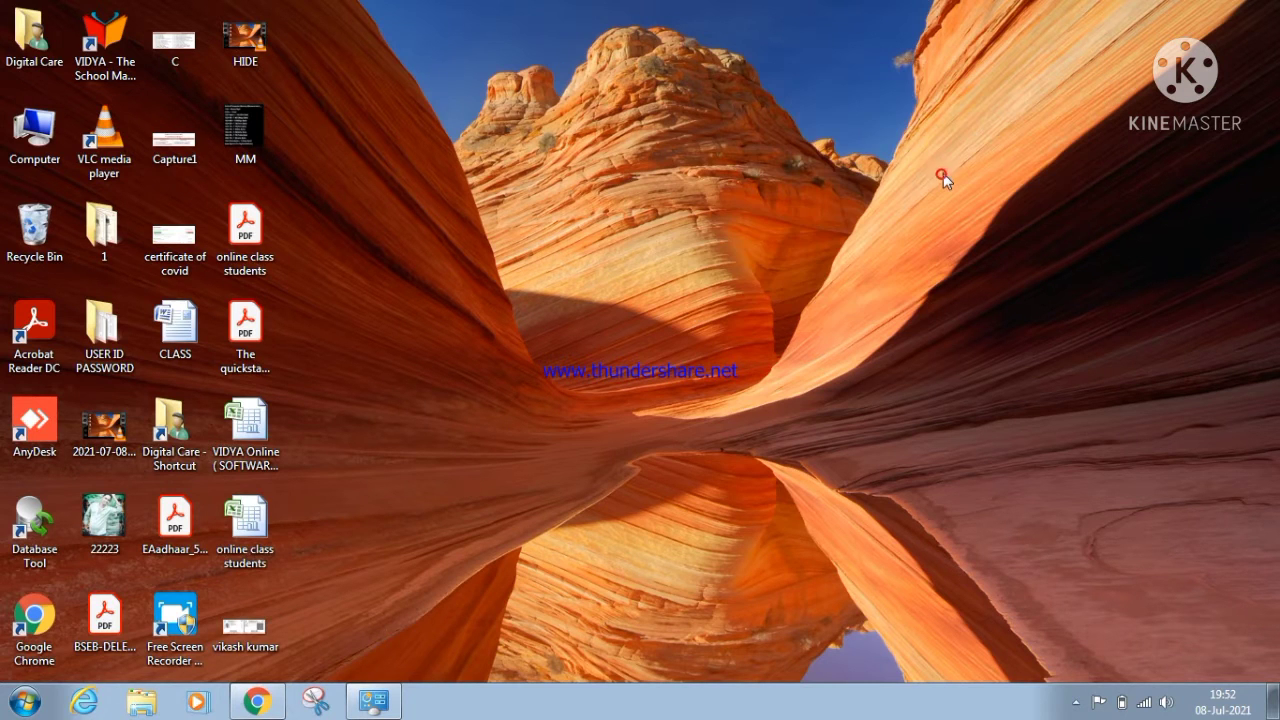
pyautogui.rightClick(351, 110)
pyautogui.click(410, 162)
pyautogui.rightClick(428, 79)
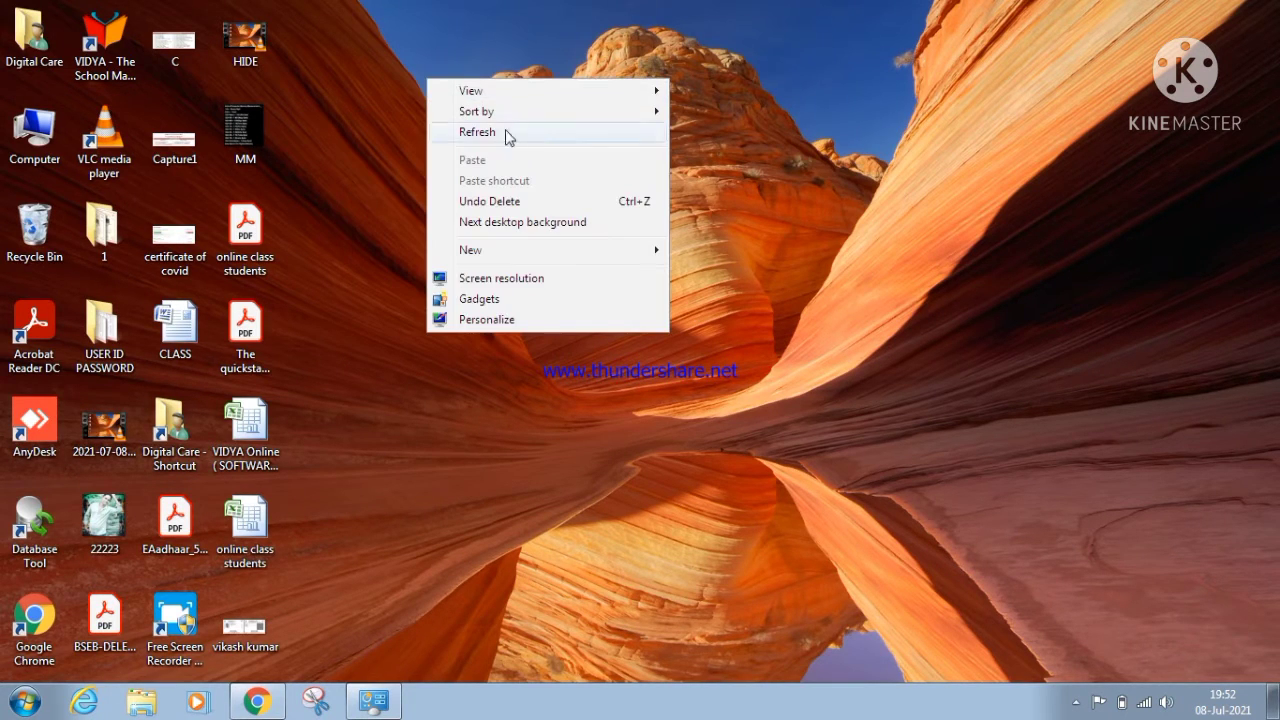
pyautogui.click(250, 128)
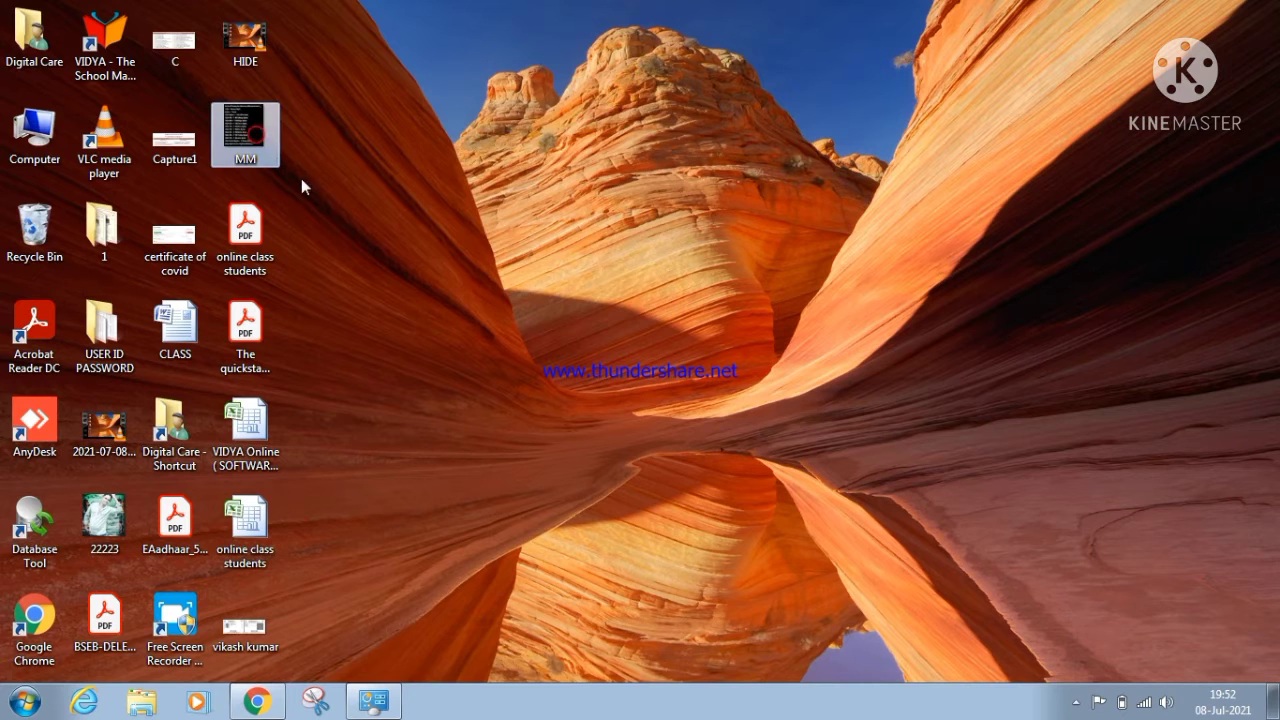
# Turn off both Auto arrange icons and Align icons to grid for the desktop.
pyautogui.rightClick(437, 93)
pyautogui.moveTo(594, 108)
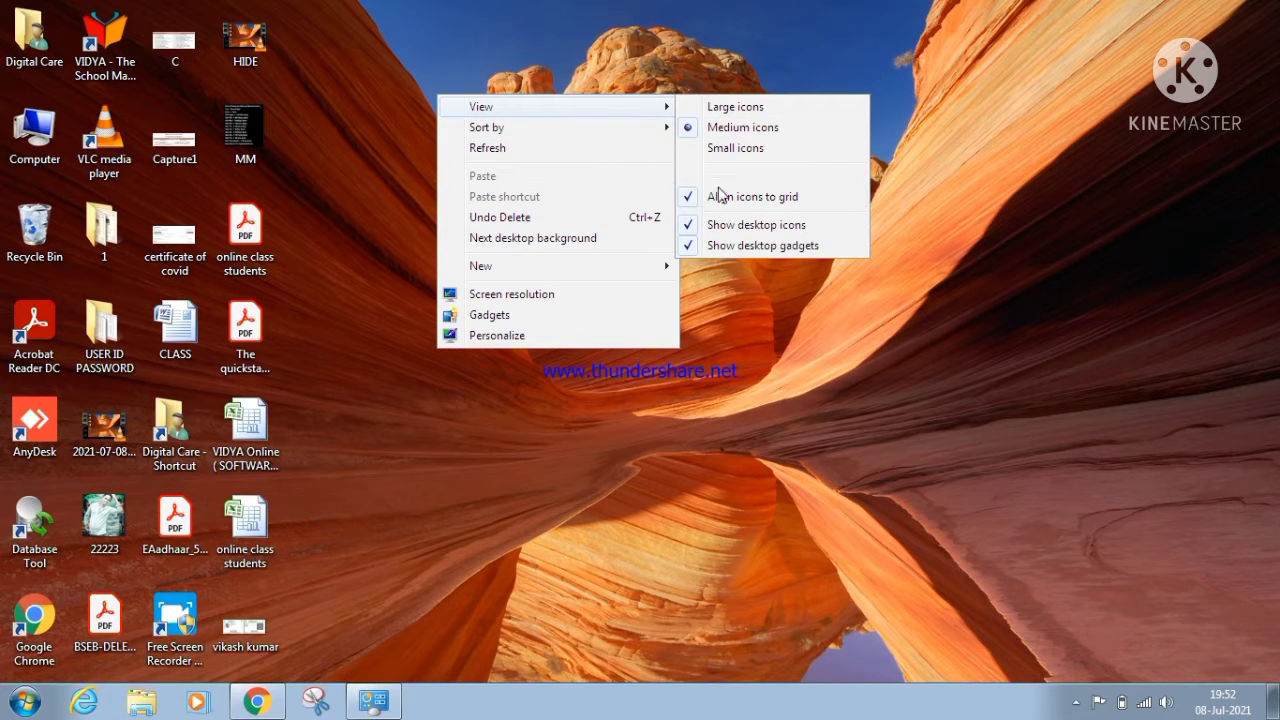
pyautogui.click(686, 183)
pyautogui.rightClick(683, 103)
pyautogui.moveTo(749, 123)
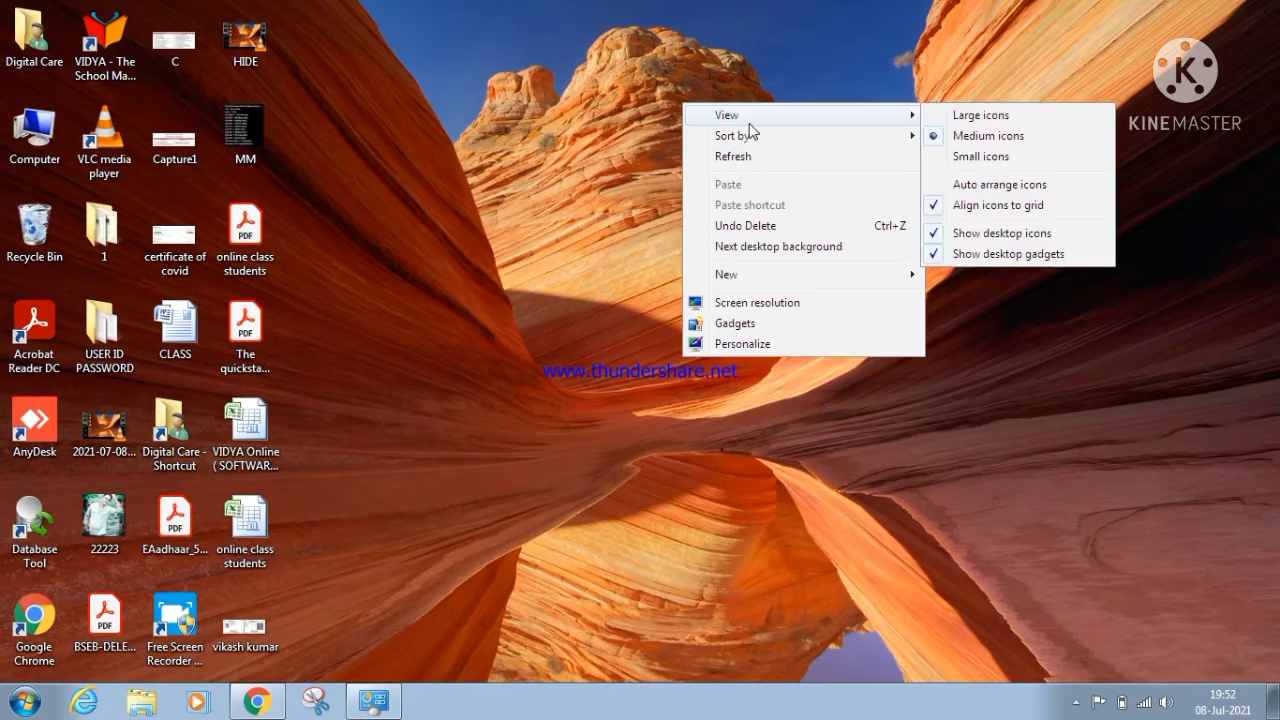
pyautogui.click(932, 205)
# Place the MM, online class students PDF, Capture1 and C icons close together off the grid, and refresh the desktop.
pyautogui.rightClick(566, 103)
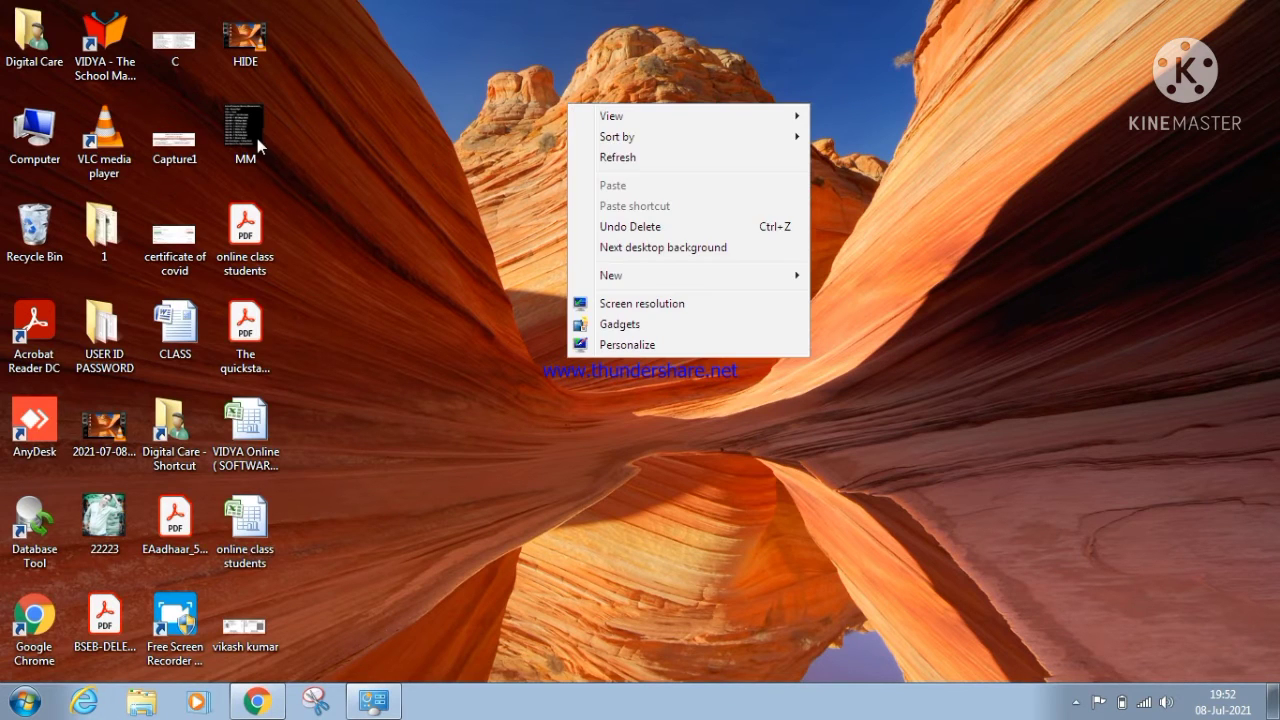
pyautogui.click(256, 138)
pyautogui.moveTo(247, 134); pyautogui.dragTo(259, 97)
pyautogui.moveTo(245, 228); pyautogui.dragTo(278, 134)
pyautogui.moveTo(174, 149); pyautogui.dragTo(236, 156)
pyautogui.moveTo(191, 55); pyautogui.dragTo(229, 106)
pyautogui.rightClick(530, 140)
pyautogui.click(565, 196)
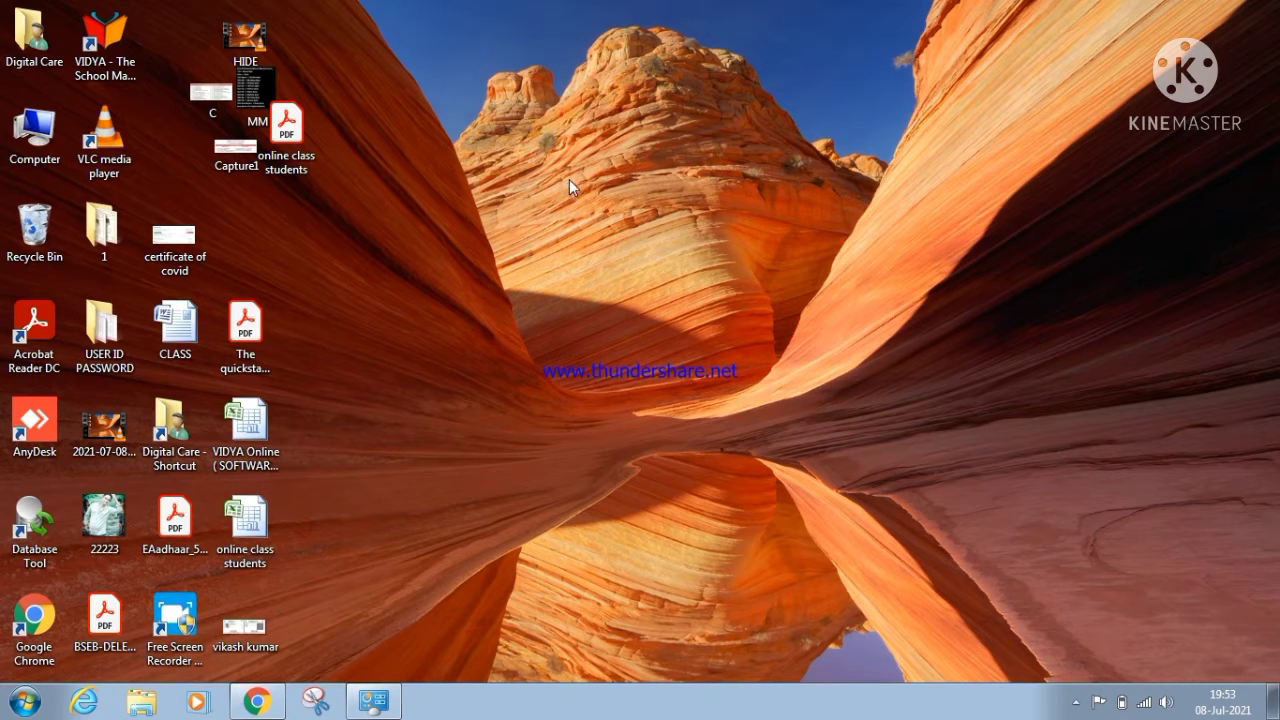
# Turn on Auto arrange icons to line the scattered icons up in columns again.
pyautogui.rightClick(519, 84)
pyautogui.moveTo(537, 103)
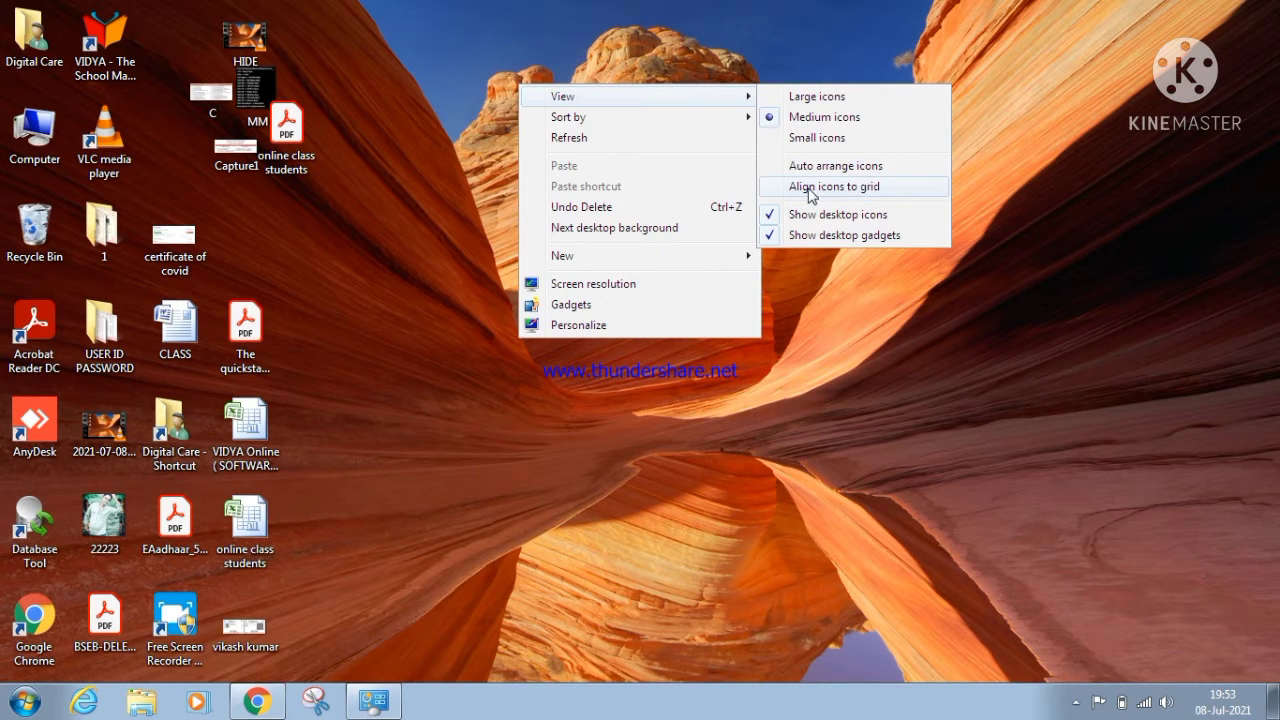
pyautogui.click(835, 168)
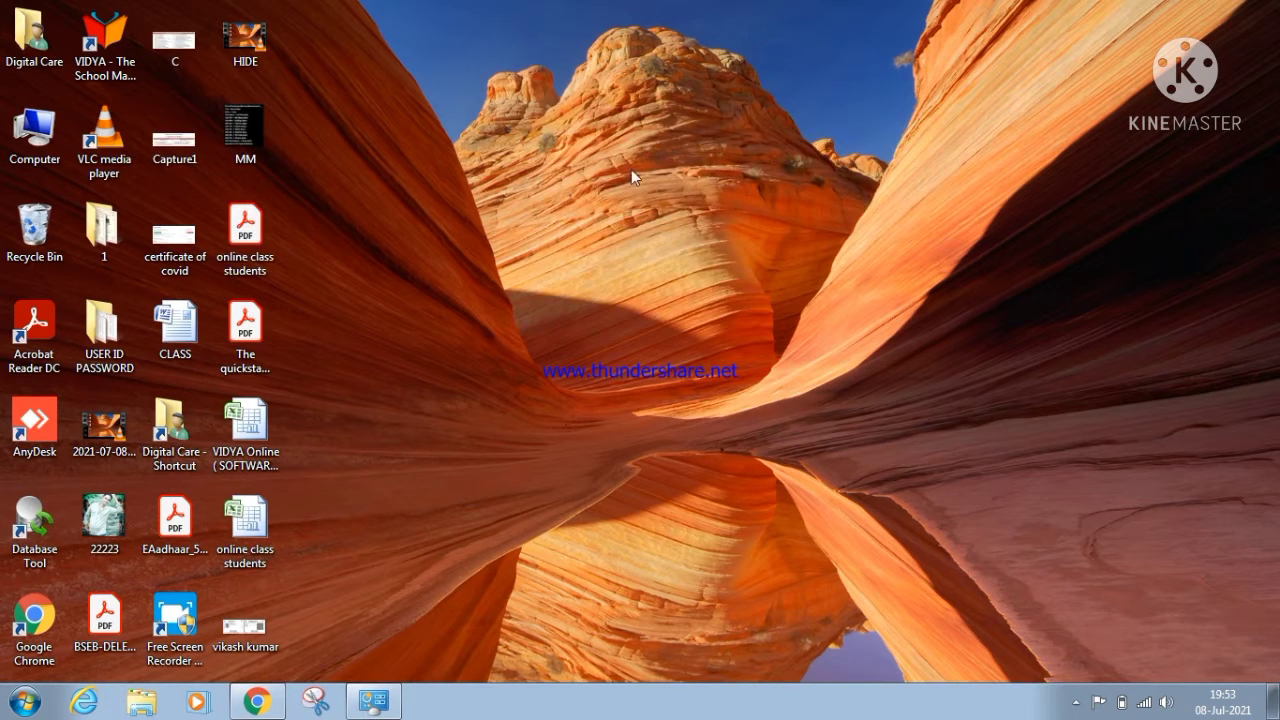
# Turn off Auto arrange icons and place the MM icon off the grid so it overlaps the HIDE icon.
pyautogui.rightClick(507, 66)
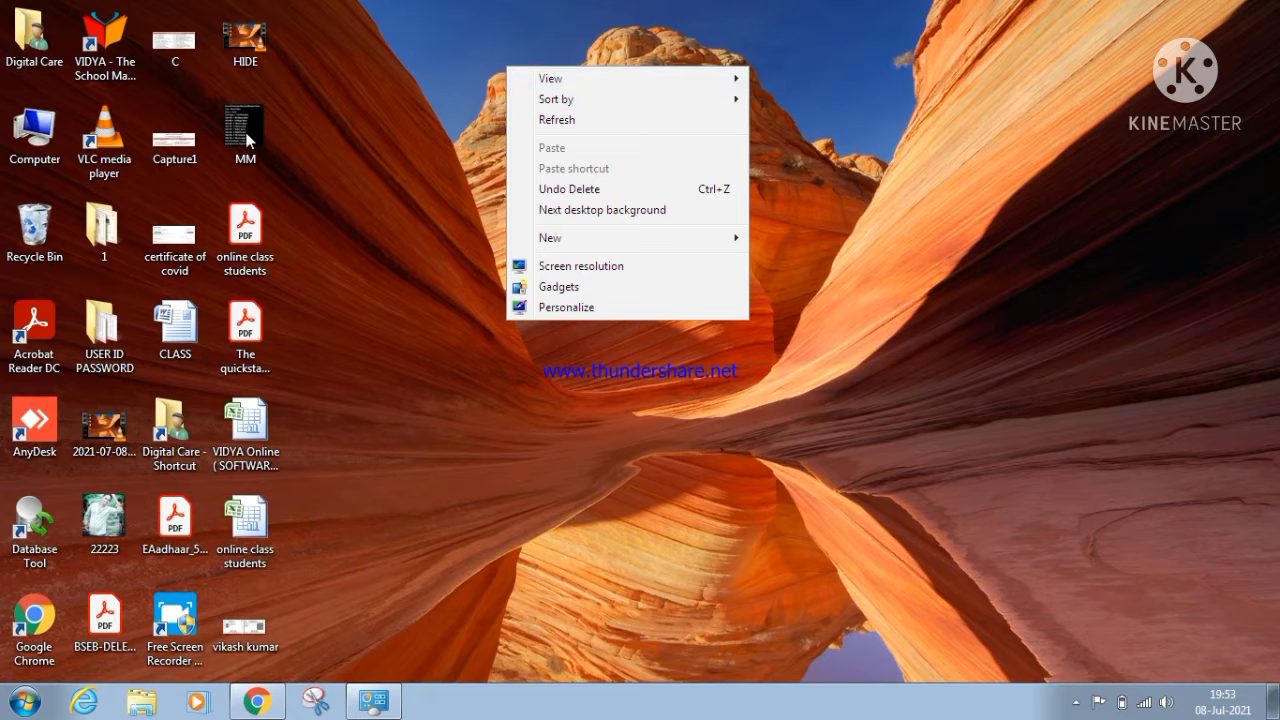
pyautogui.click(247, 140)
pyautogui.rightClick(529, 53)
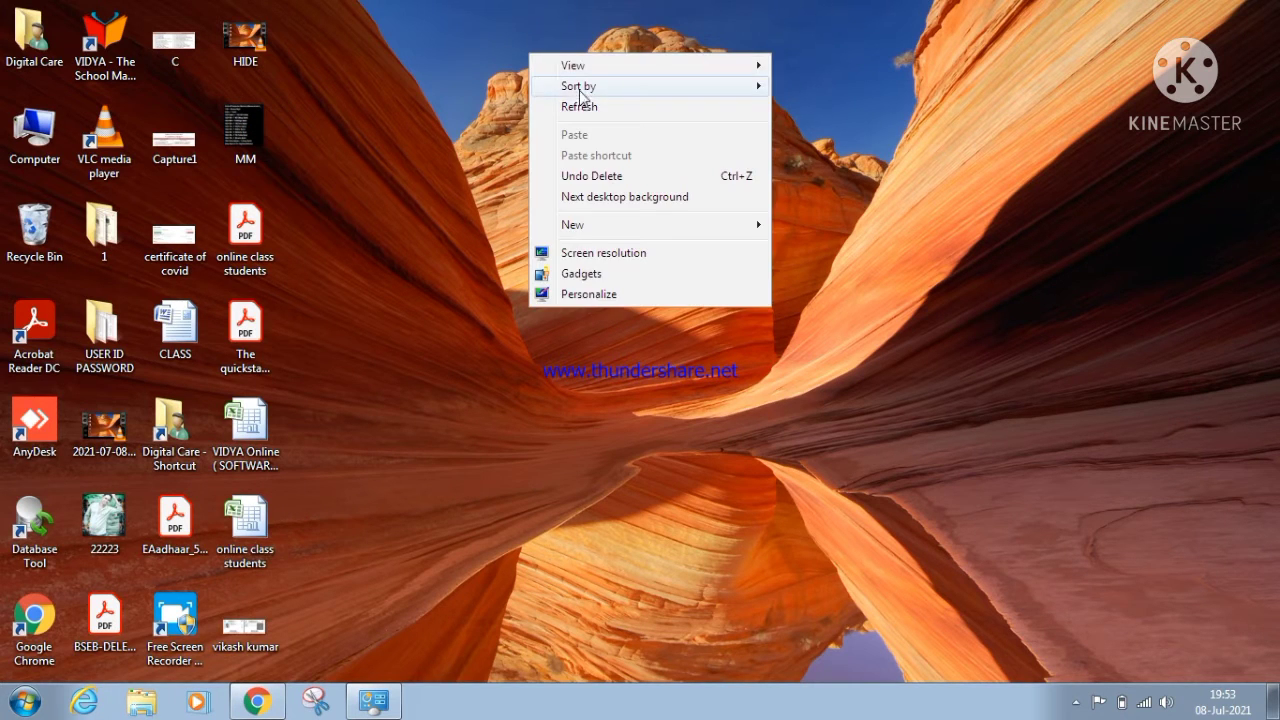
pyautogui.moveTo(642, 62)
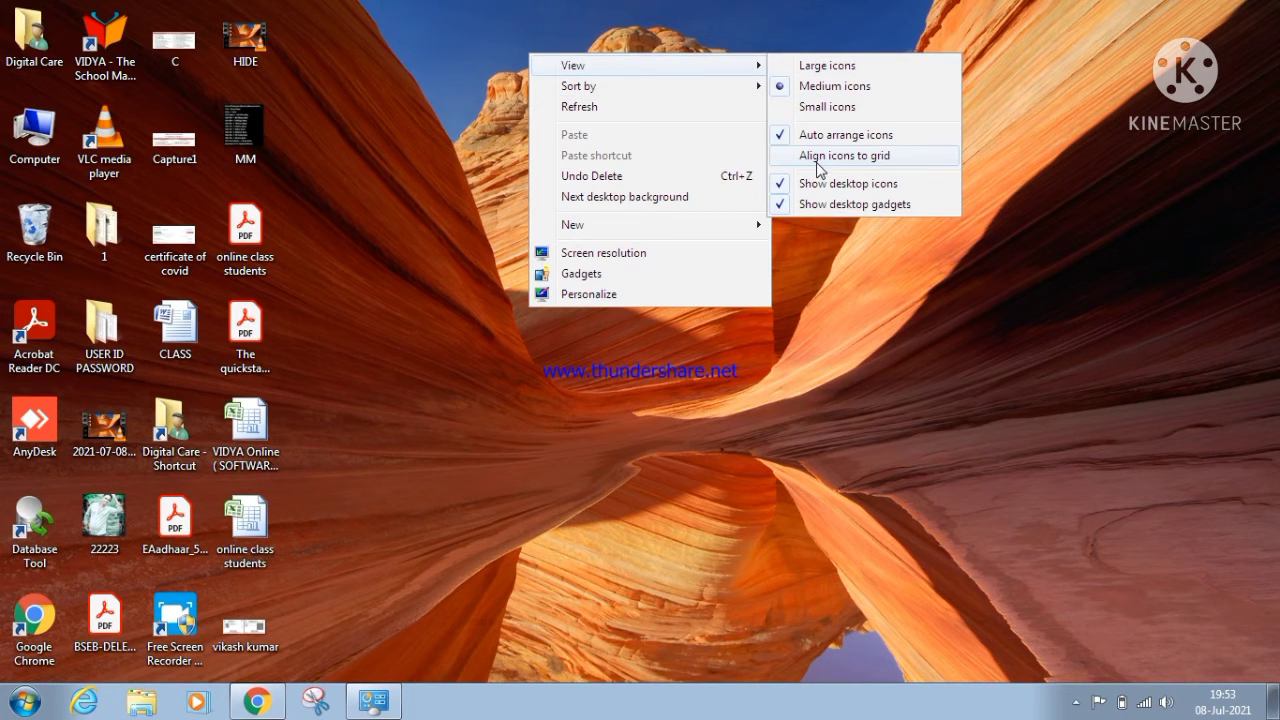
pyautogui.click(818, 136)
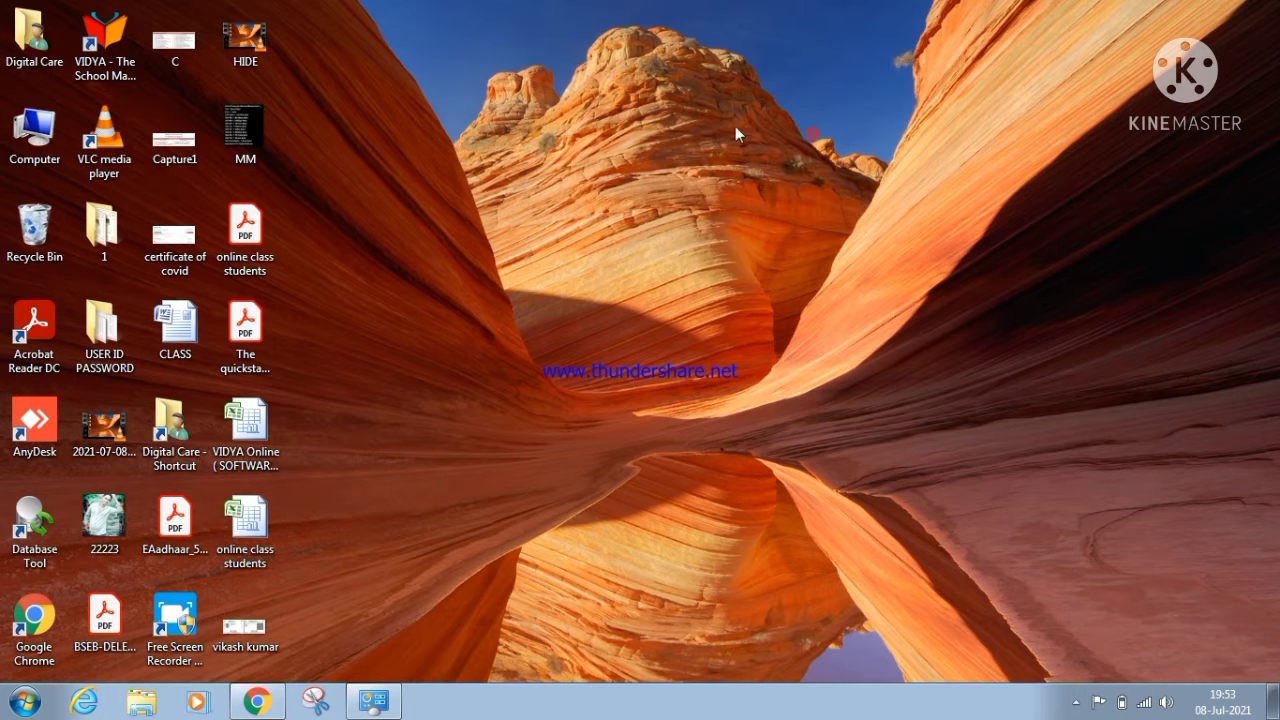
pyautogui.moveTo(243, 135); pyautogui.dragTo(266, 64)
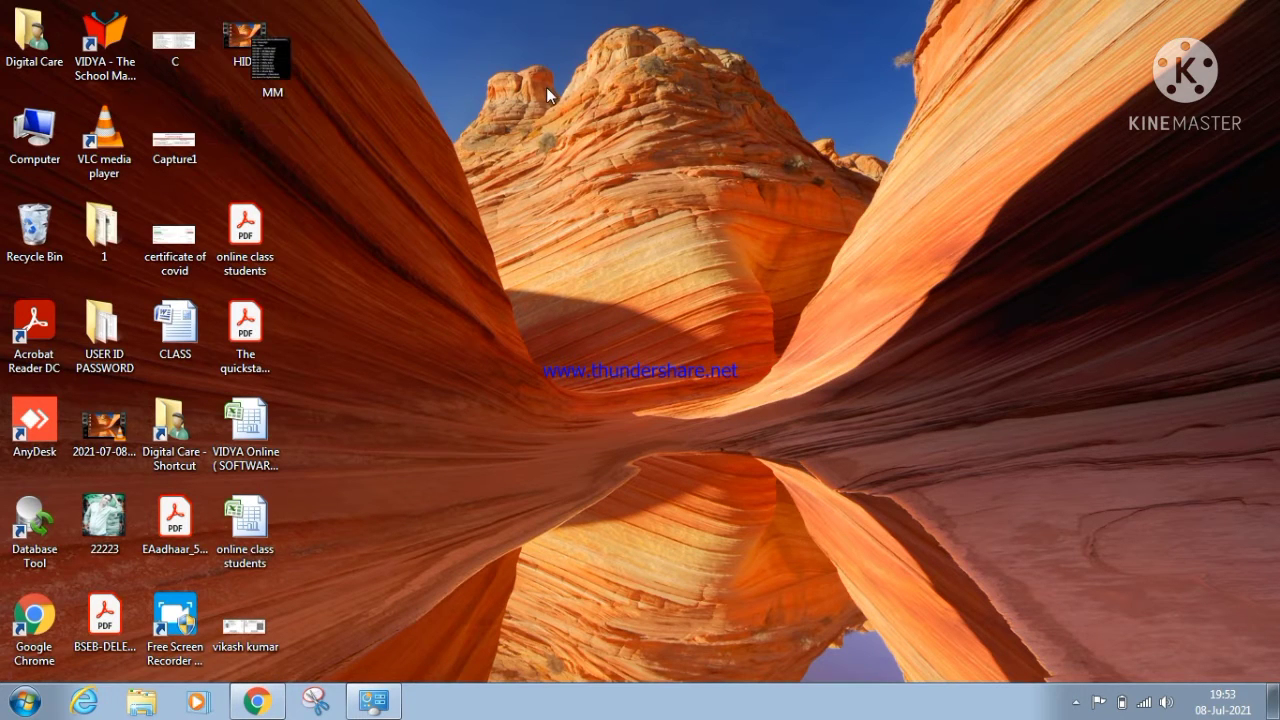
# Turn on Align icons to grid to snap the MM icon back to its own grid cell.
pyautogui.rightClick(546, 87)
pyautogui.moveTo(617, 103)
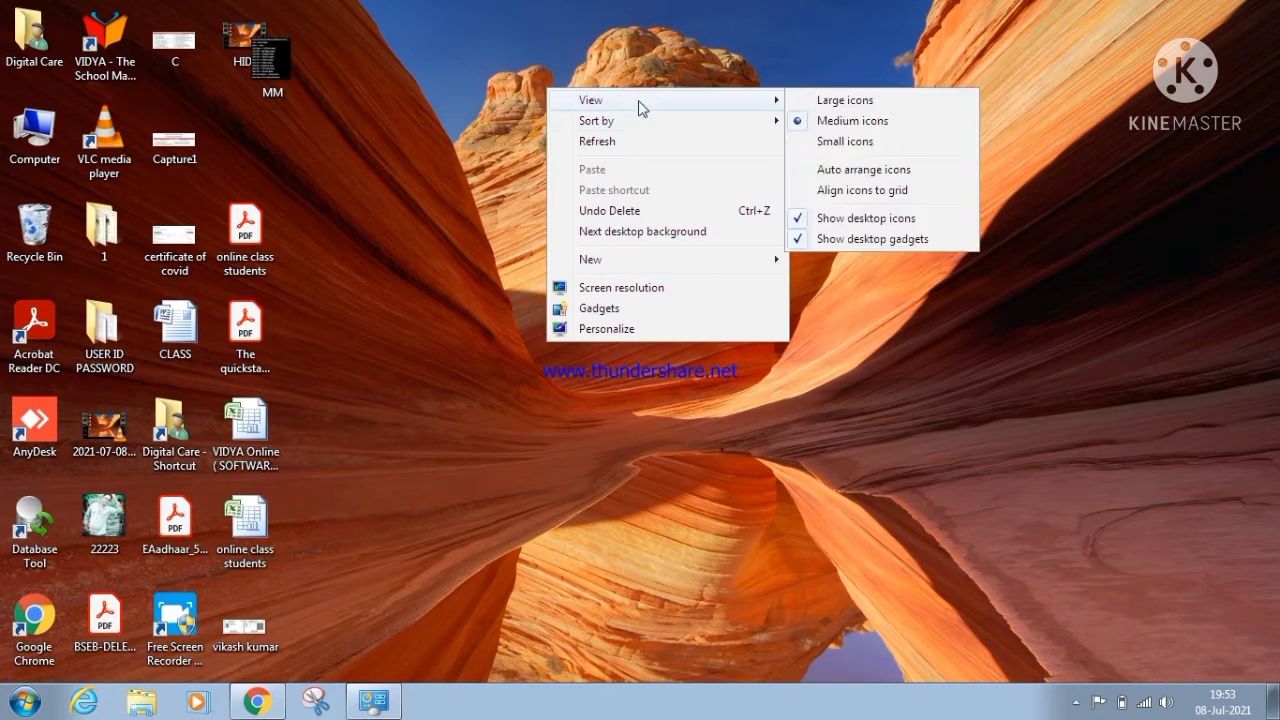
pyautogui.click(816, 190)
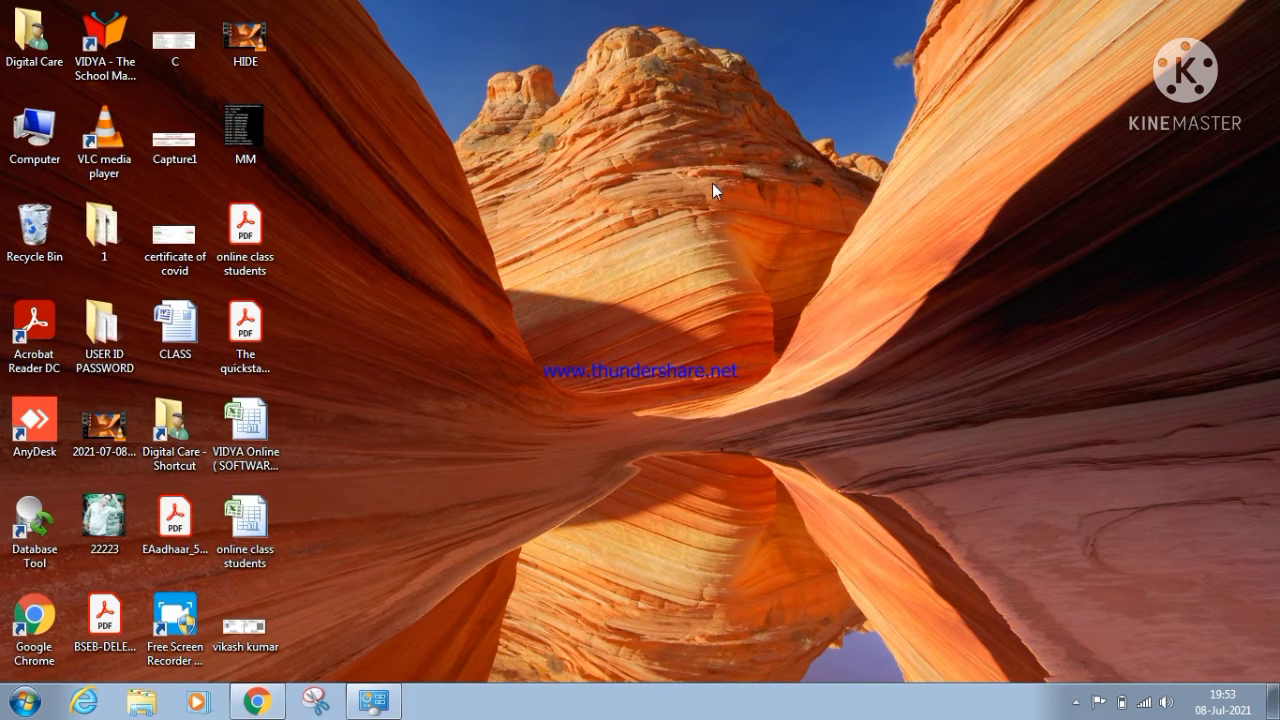
# Hide all desktop icons by turning off Show desktop icons, and refresh the desktop.
pyautogui.rightClick(574, 123)
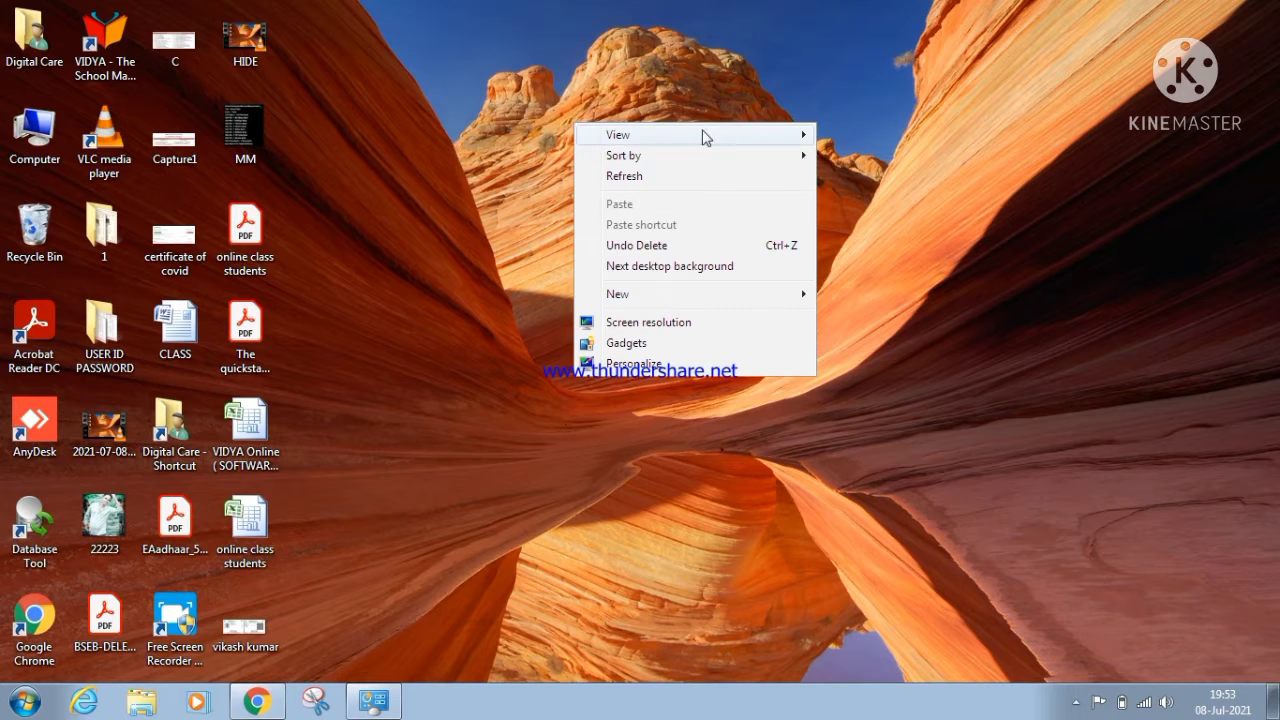
pyautogui.moveTo(797, 135)
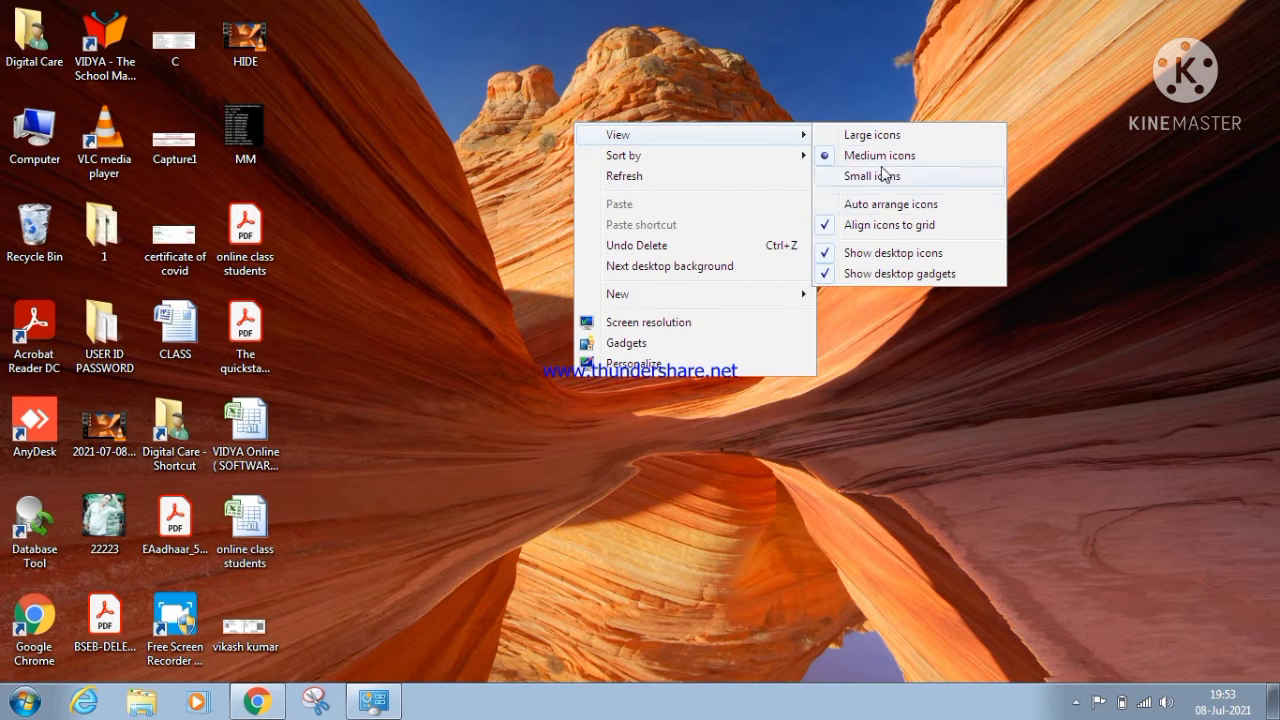
pyautogui.click(876, 262)
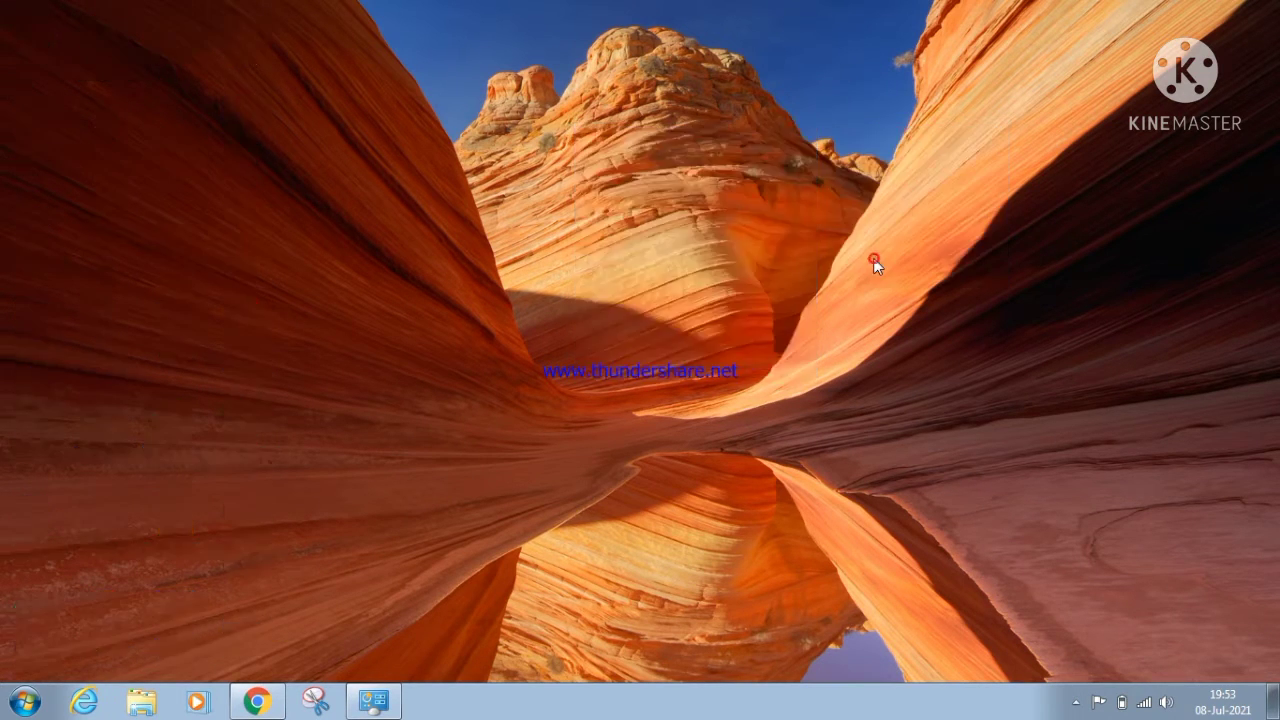
pyautogui.rightClick(543, 138)
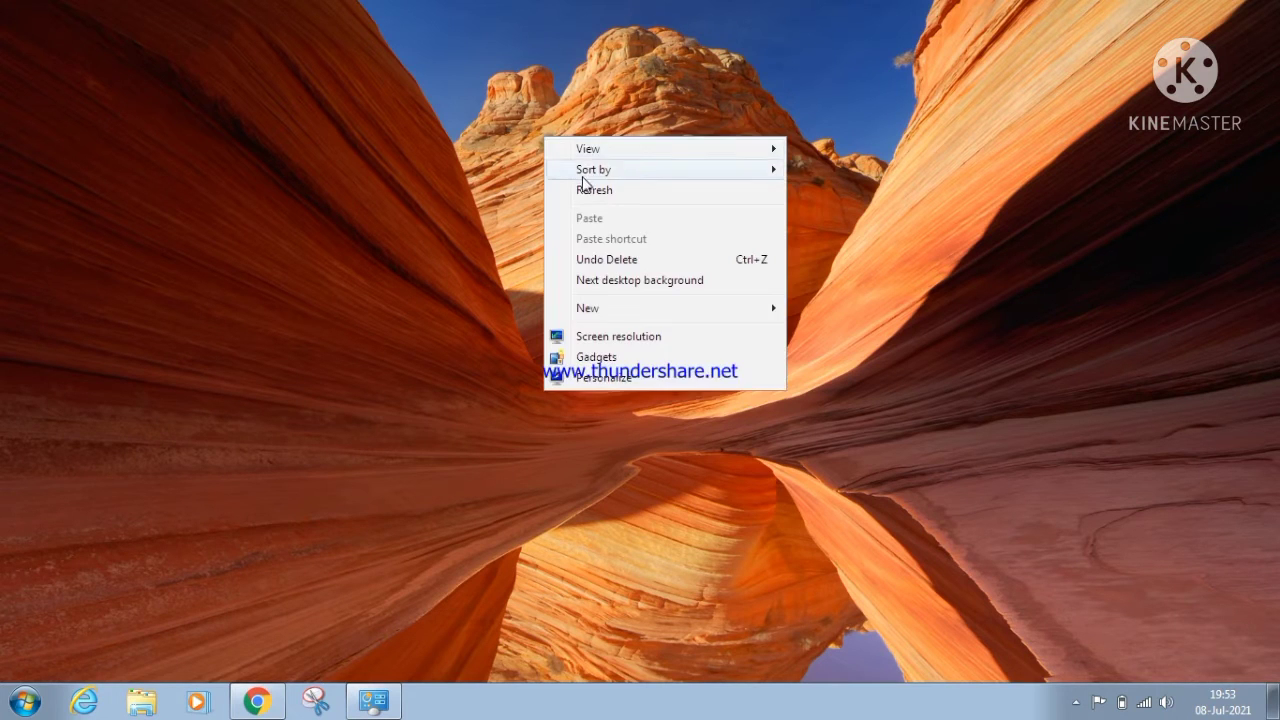
pyautogui.click(583, 186)
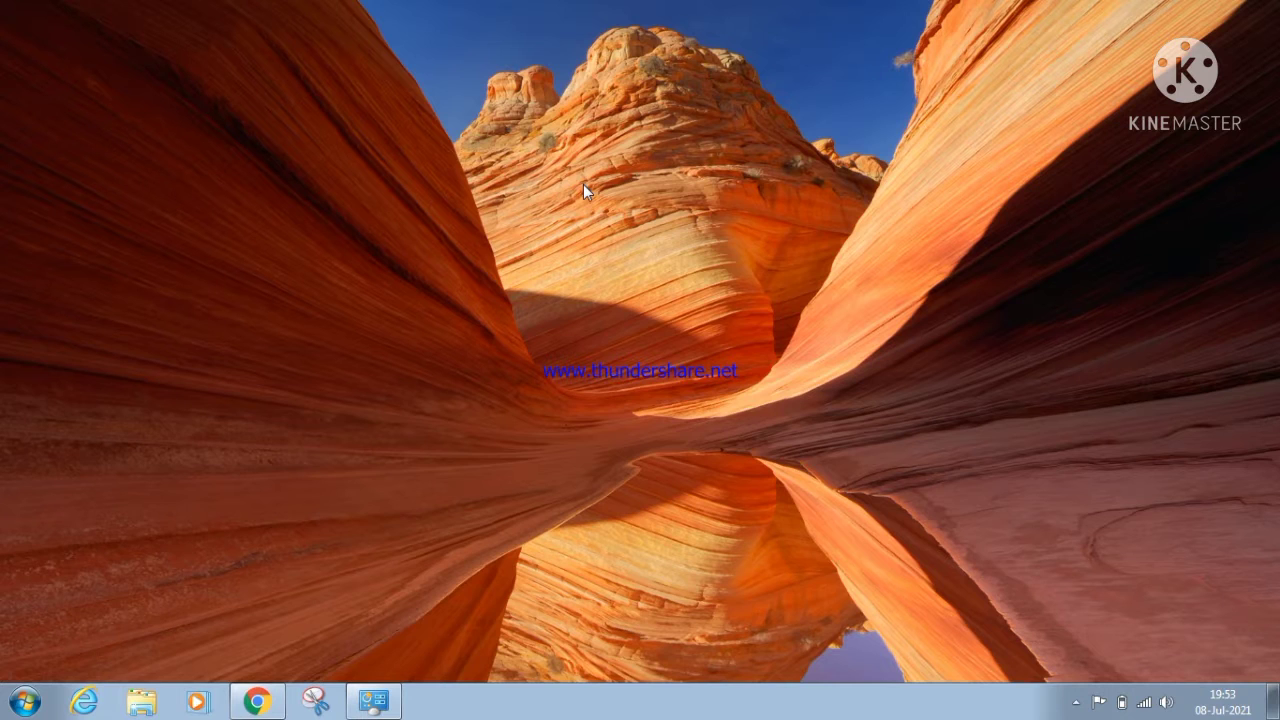
# Turn Show desktop icons back on.
pyautogui.rightClick(583, 186)
pyautogui.moveTo(669, 198)
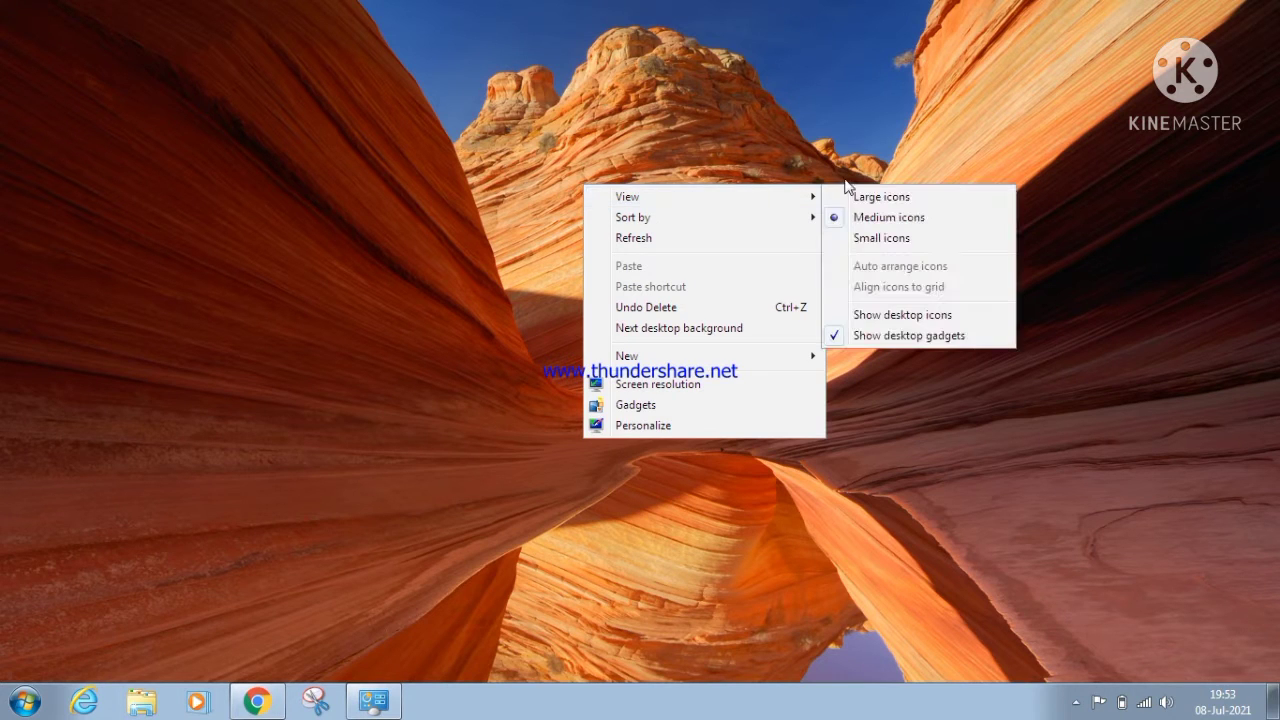
pyautogui.click(842, 314)
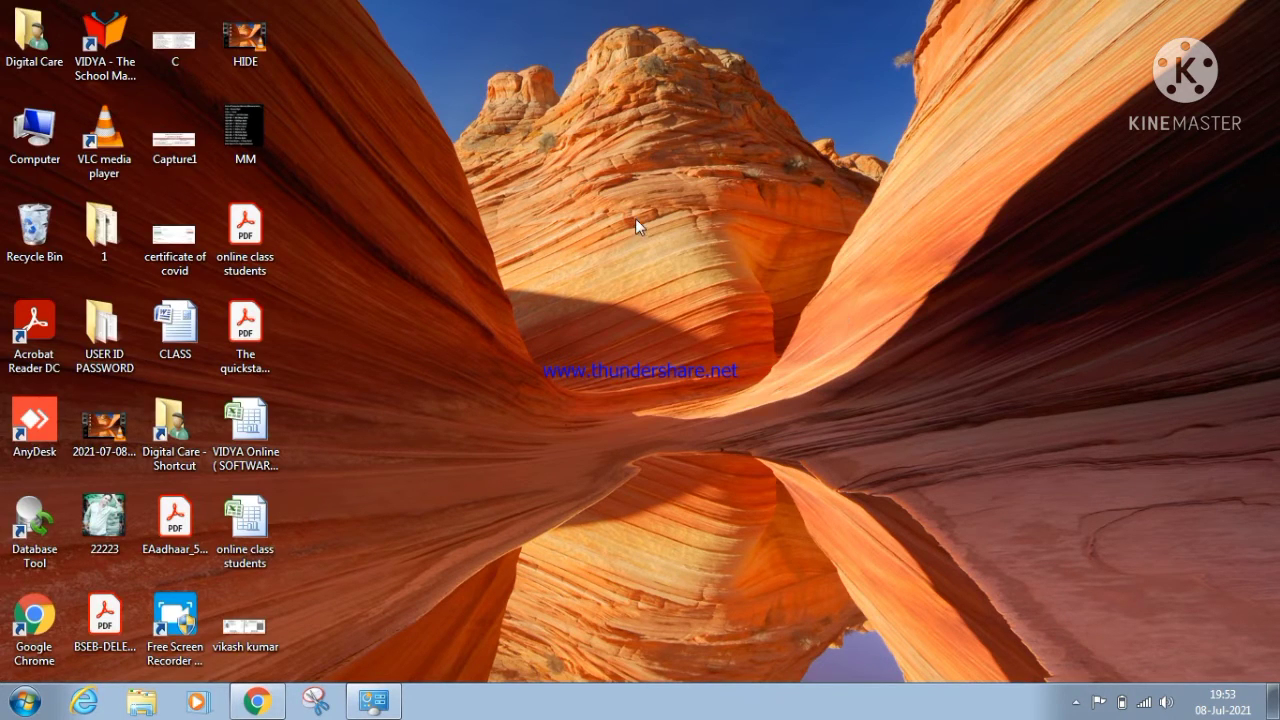
# Turn off Show desktop gadgets and refresh the desktop several times.
pyautogui.rightClick(626, 141)
pyautogui.moveTo(831, 151)
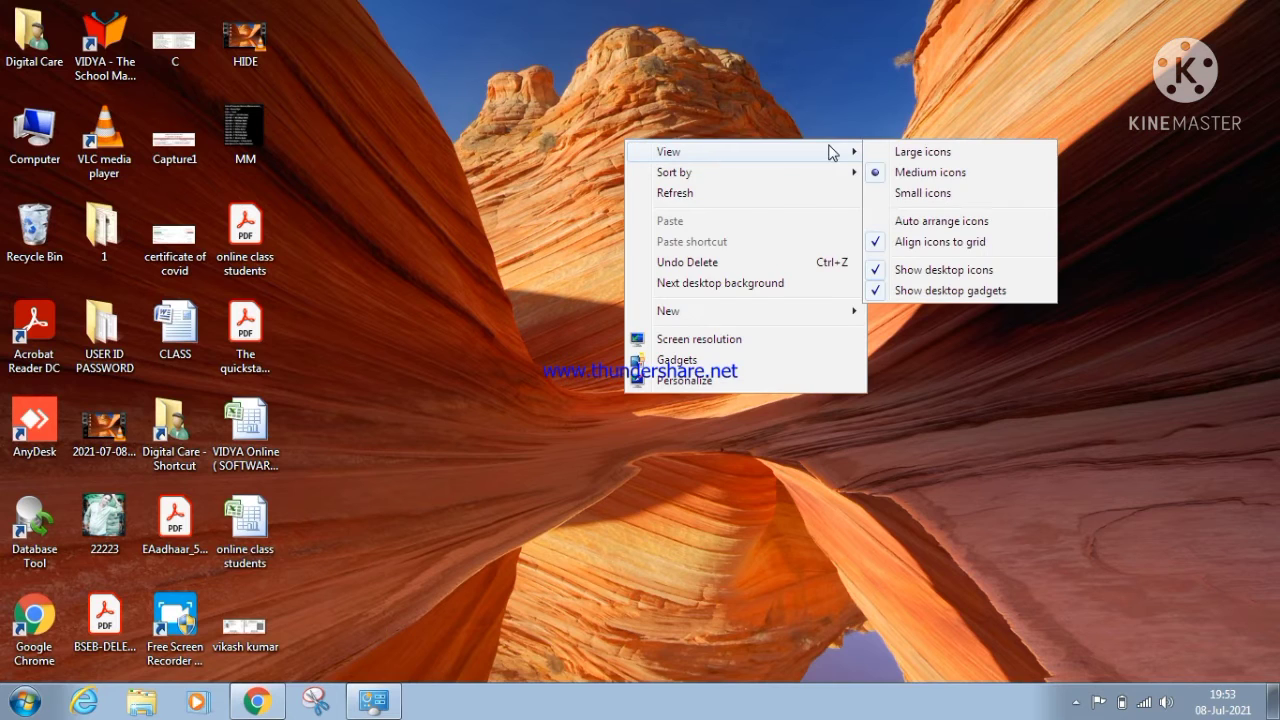
pyautogui.click(881, 294)
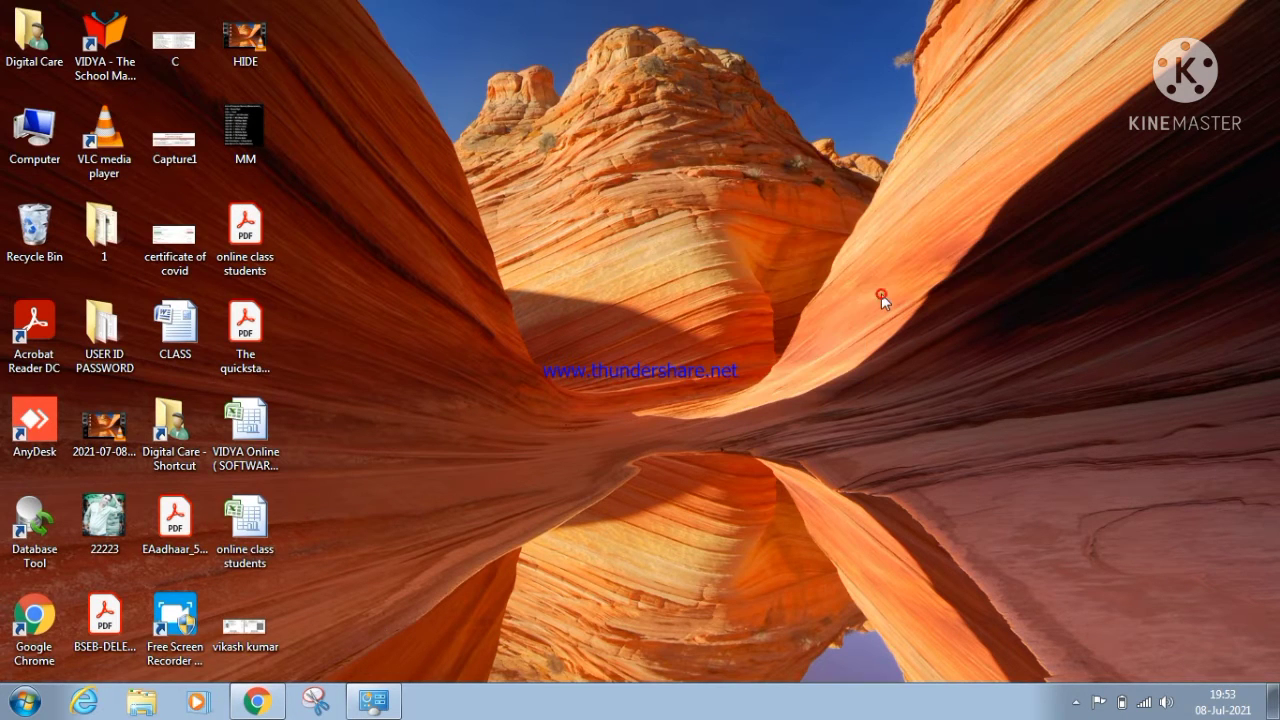
pyautogui.rightClick(634, 127)
pyautogui.click(660, 180)
pyautogui.rightClick(604, 113)
pyautogui.click(637, 168)
pyautogui.rightClick(583, 81)
pyautogui.click(638, 138)
# Turn Show desktop gadgets back on and refresh the desktop.
pyautogui.rightClick(613, 105)
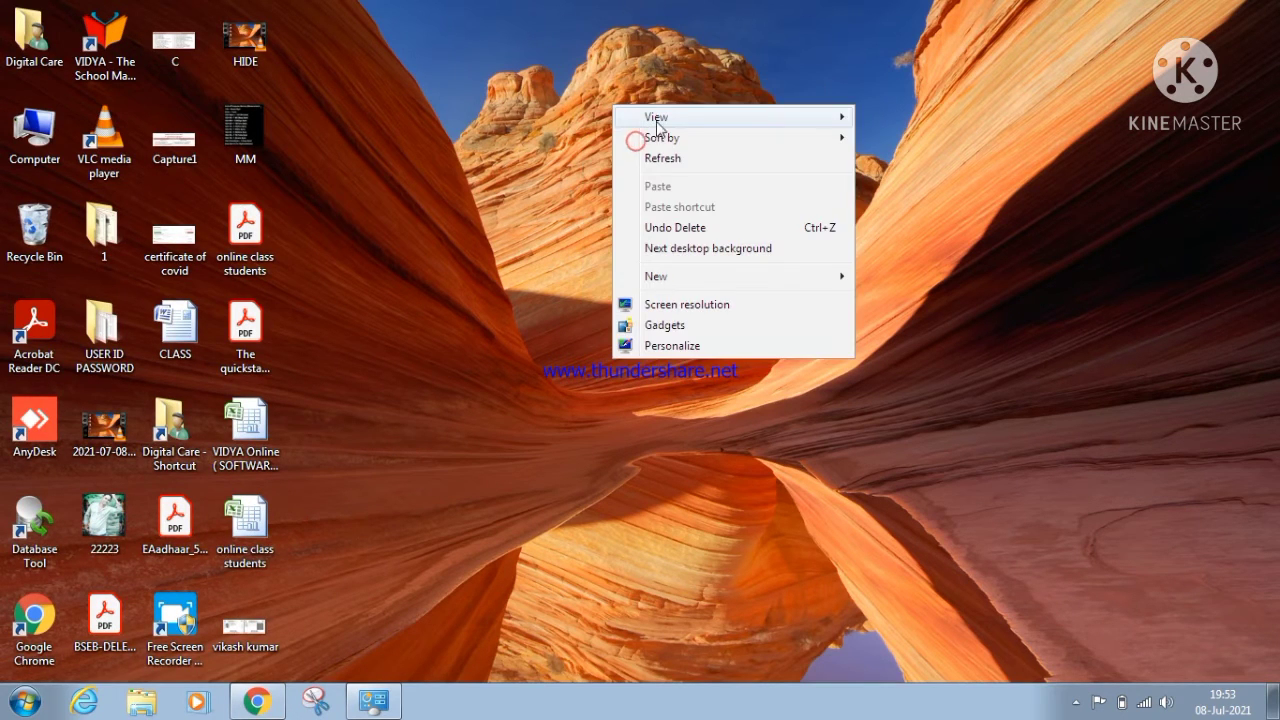
pyautogui.moveTo(660, 118)
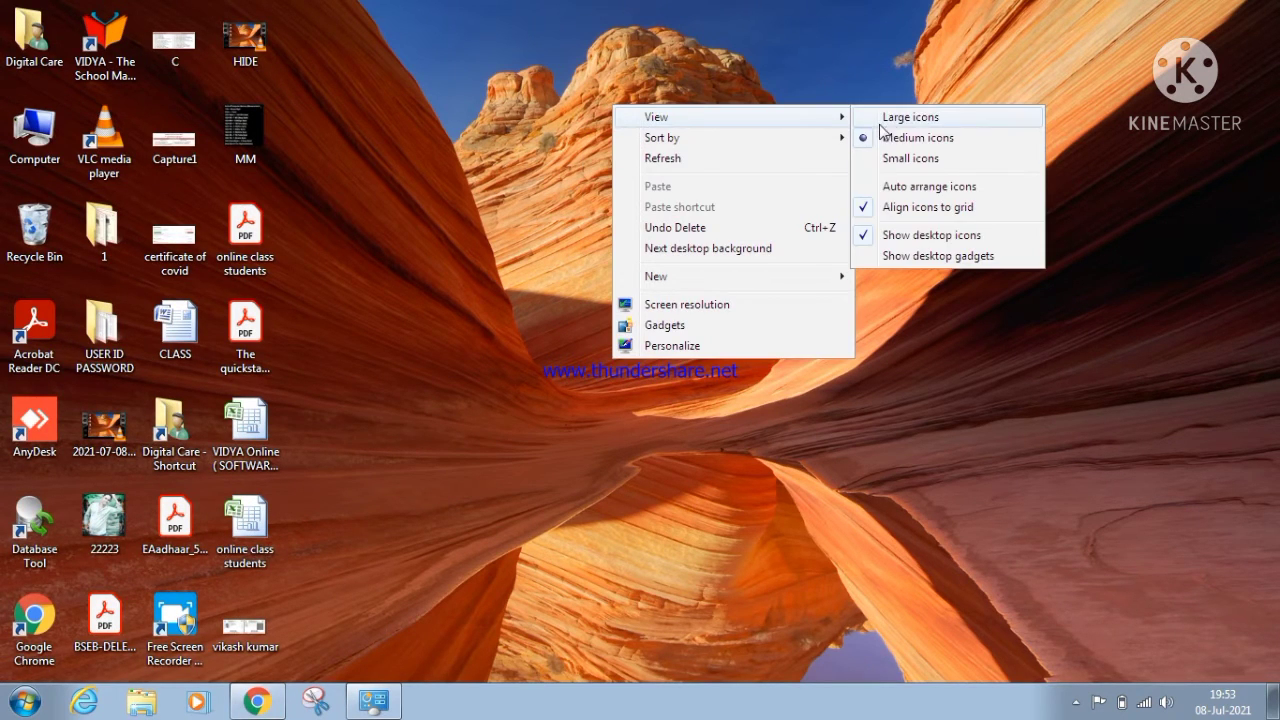
pyautogui.click(876, 258)
pyautogui.rightClick(565, 97)
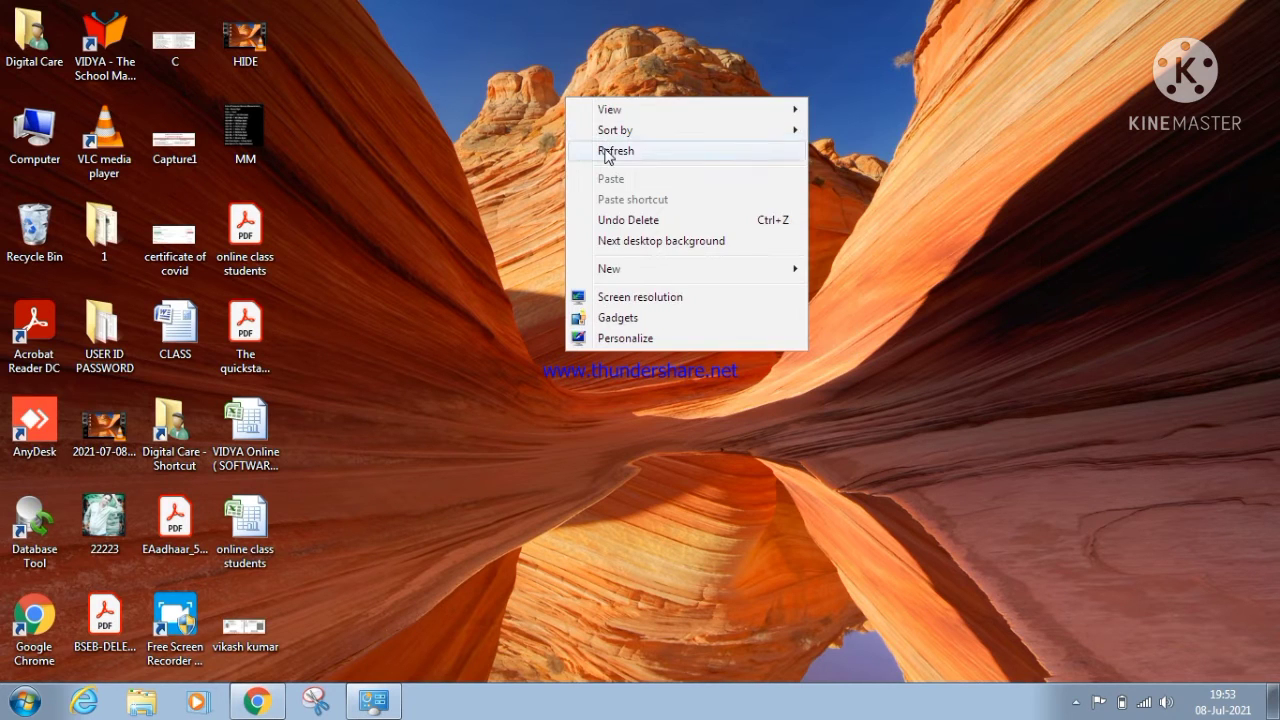
pyautogui.click(600, 145)
# Sort the desktop icons by Name.
pyautogui.rightClick(618, 105)
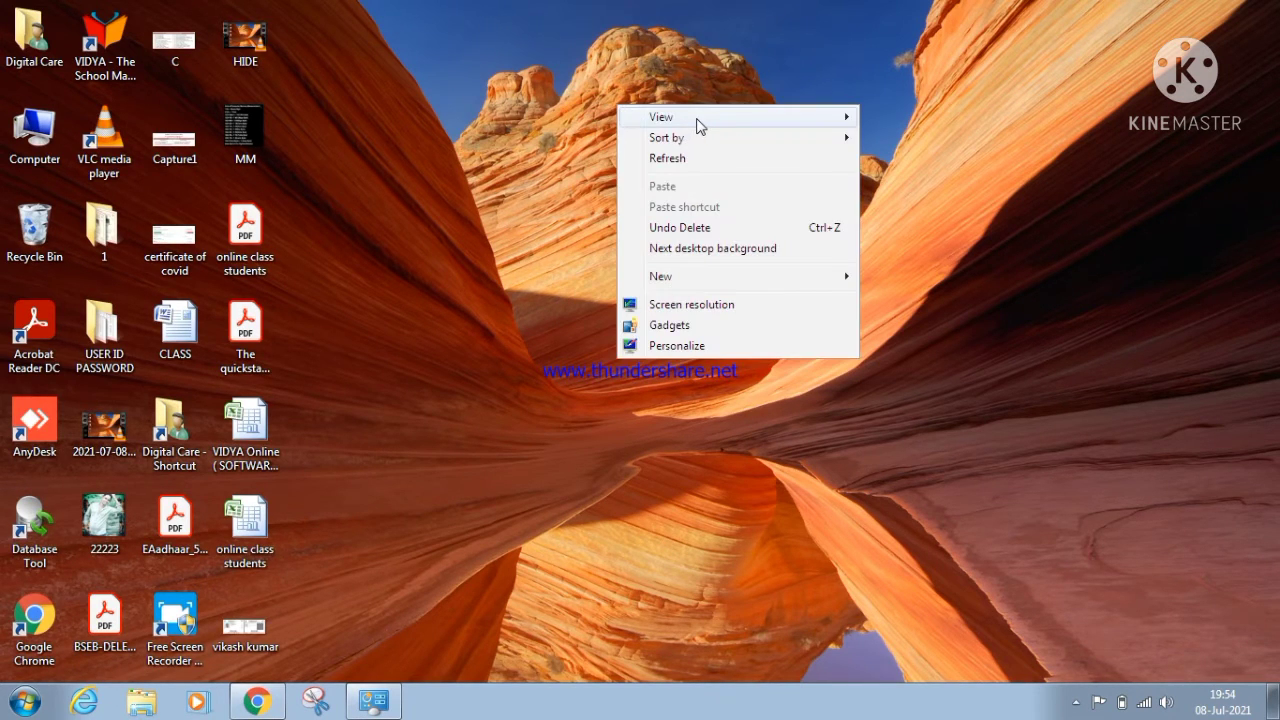
pyautogui.moveTo(691, 149)
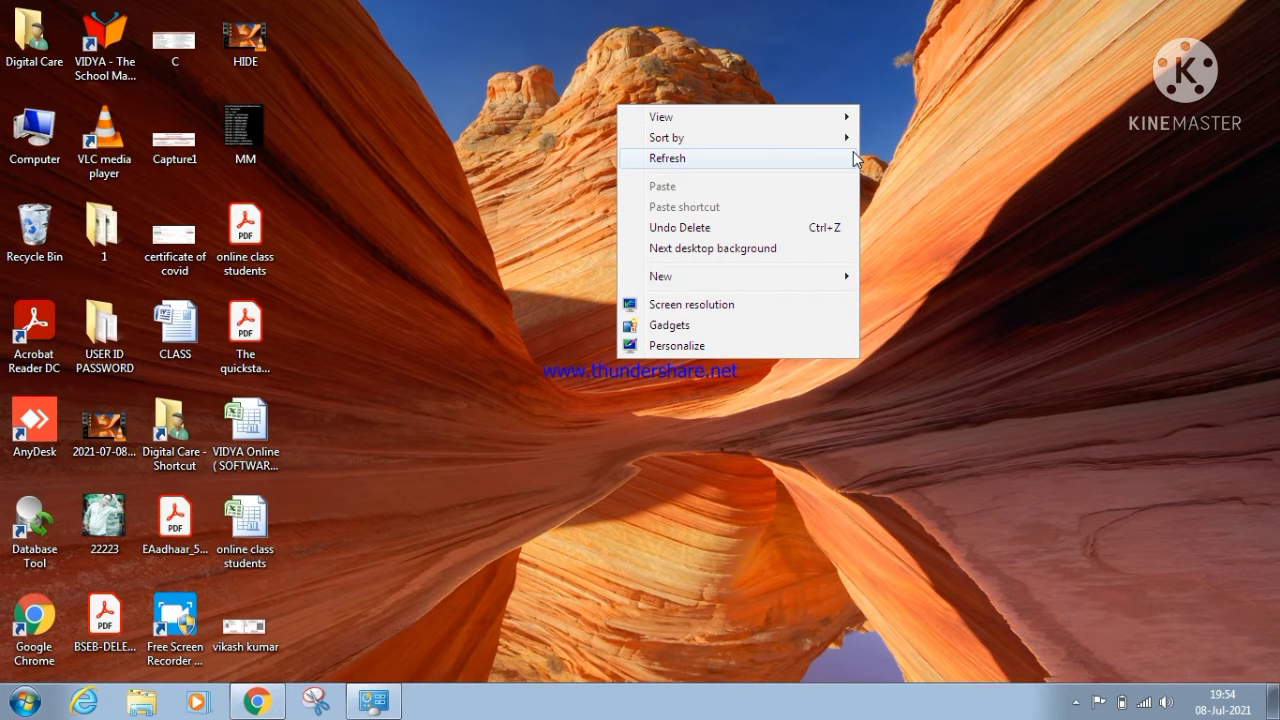
pyautogui.moveTo(808, 139)
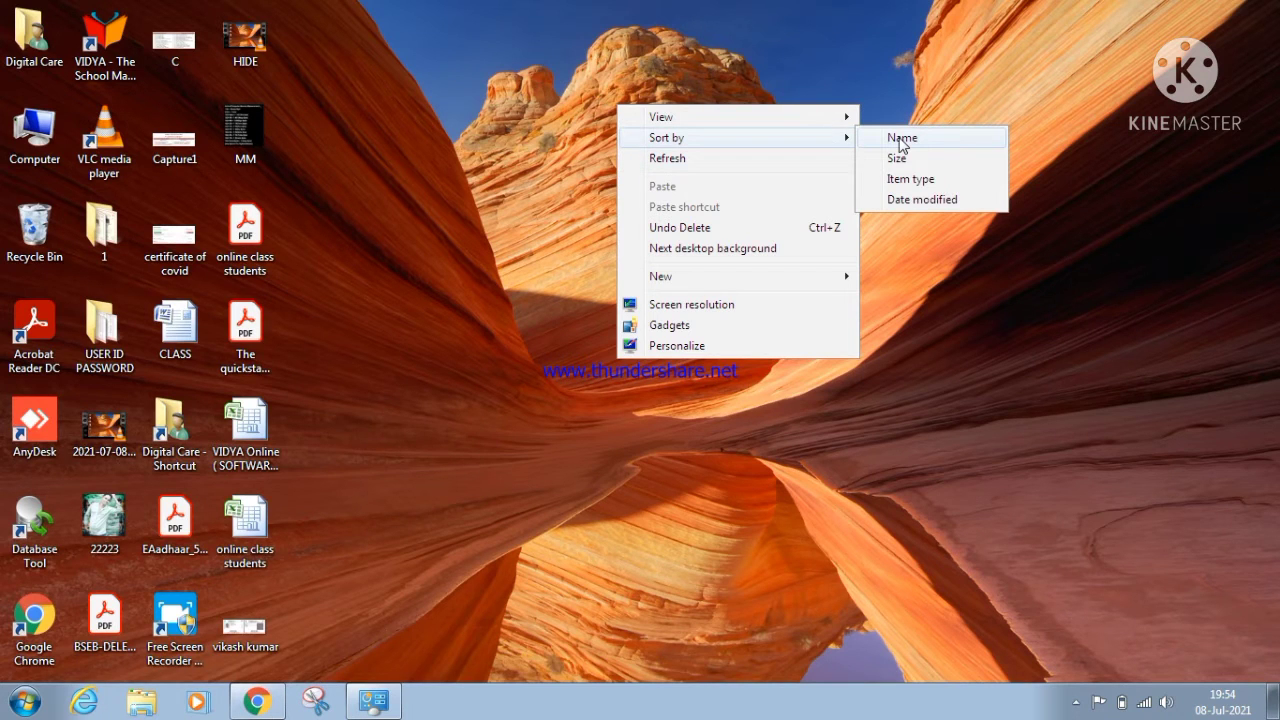
pyautogui.click(900, 138)
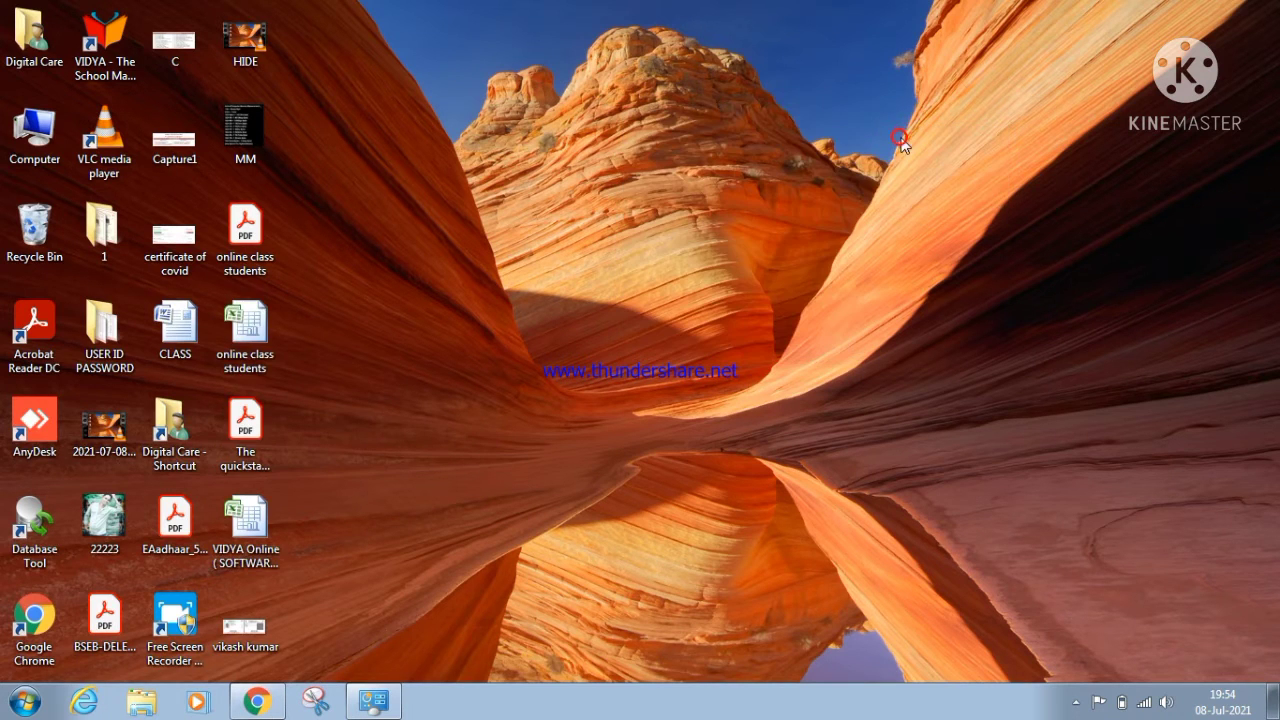
# Sort the desktop icons by Size.
pyautogui.rightClick(532, 119)
pyautogui.moveTo(760, 150)
pyautogui.click(805, 170)
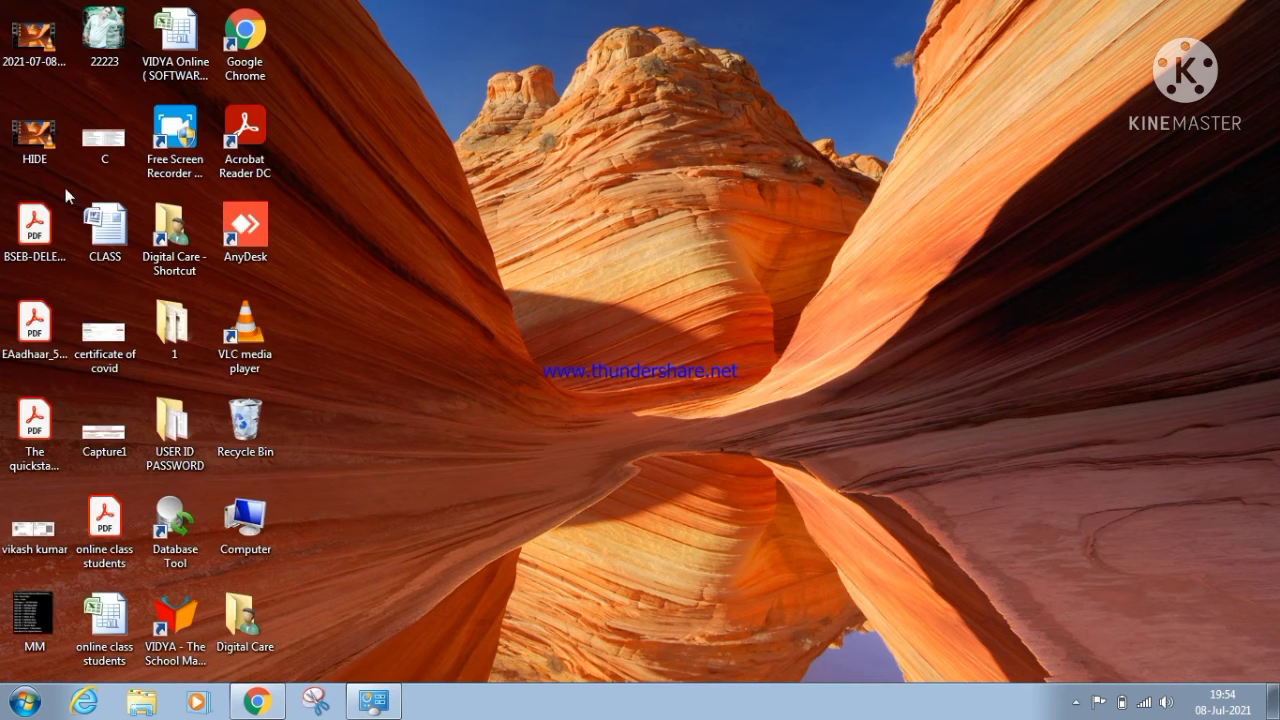
# Sort the desktop icons by Item type.
pyautogui.rightClick(567, 77)
pyautogui.moveTo(640, 110)
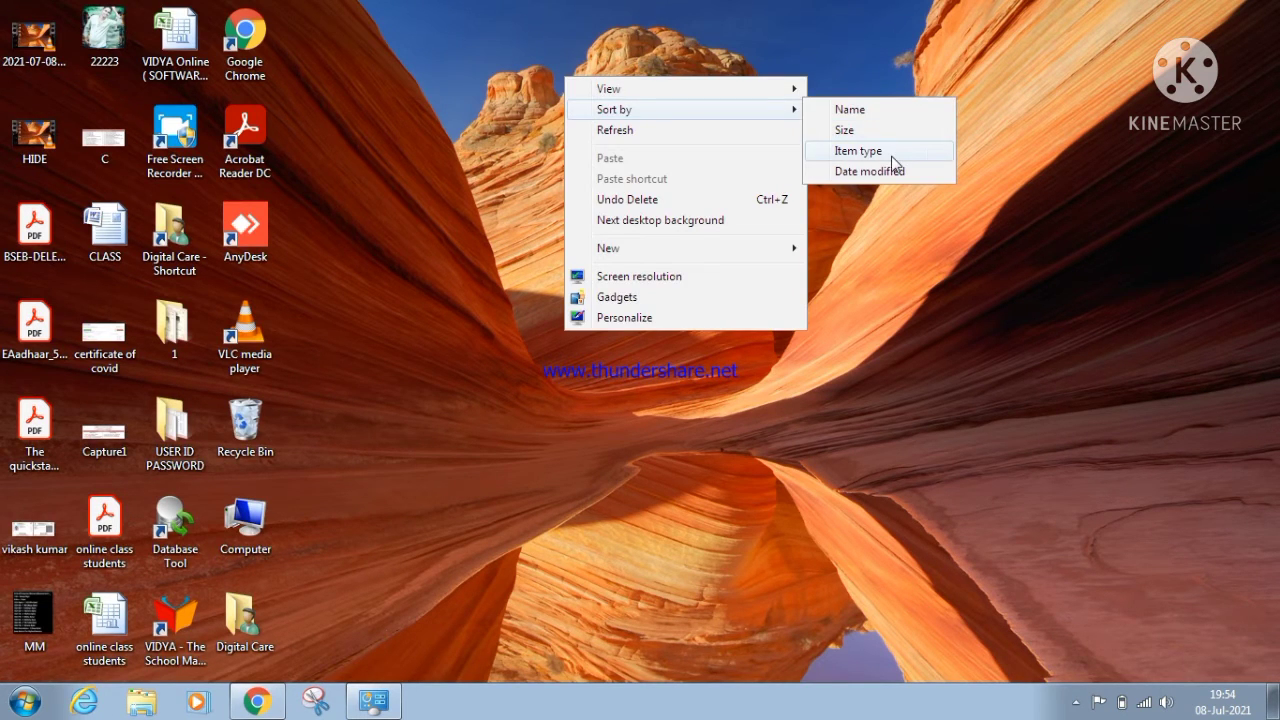
pyautogui.click(893, 152)
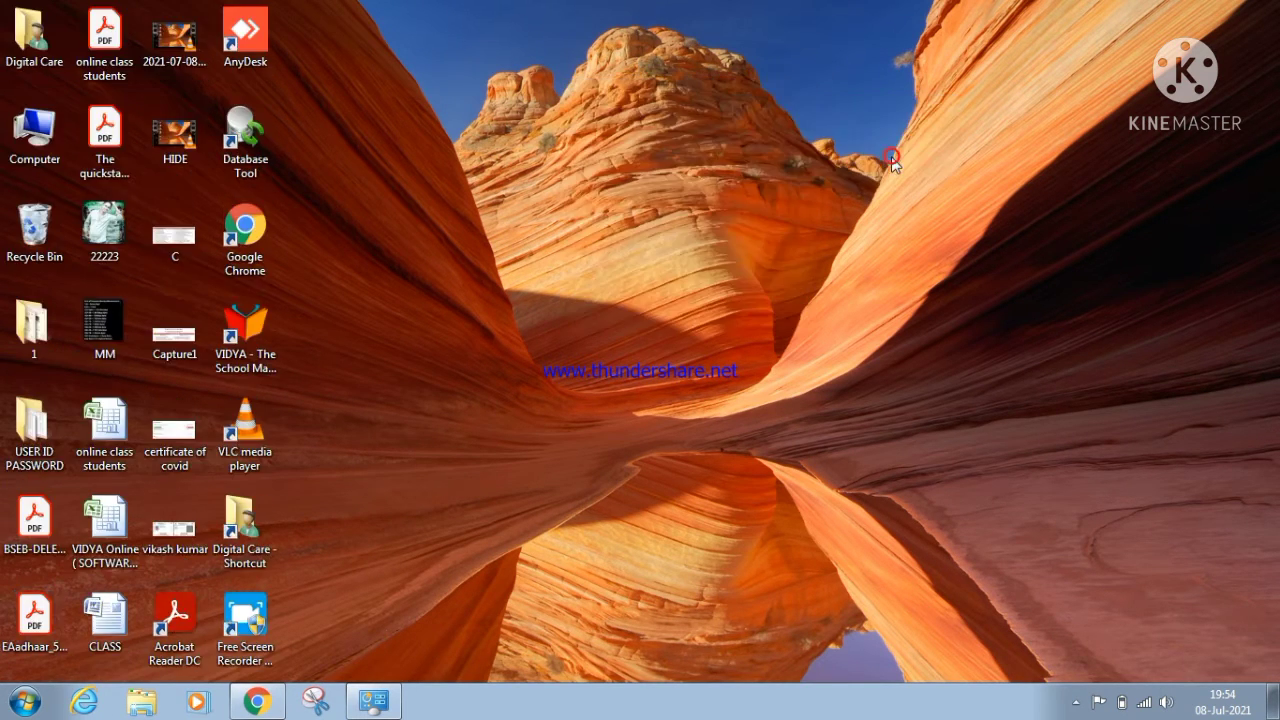
# Sort the desktop icons by Date modified.
pyautogui.rightClick(565, 17)
pyautogui.moveTo(617, 55)
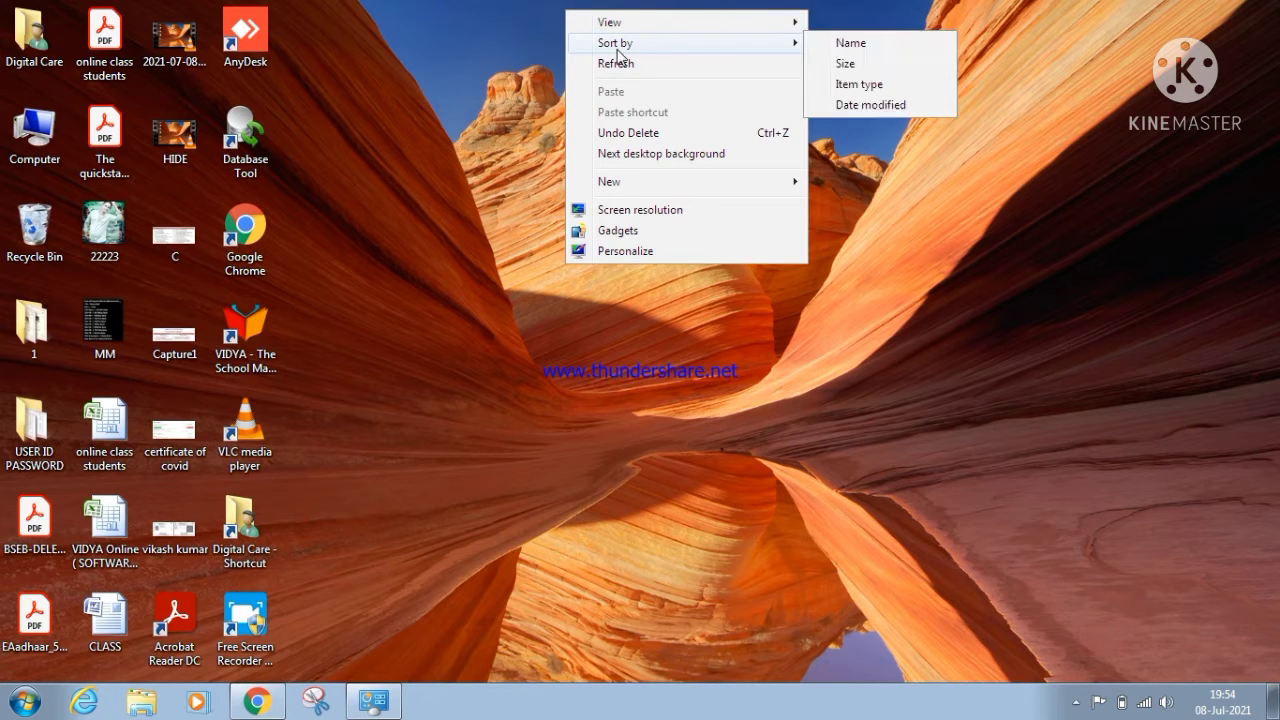
pyautogui.click(870, 105)
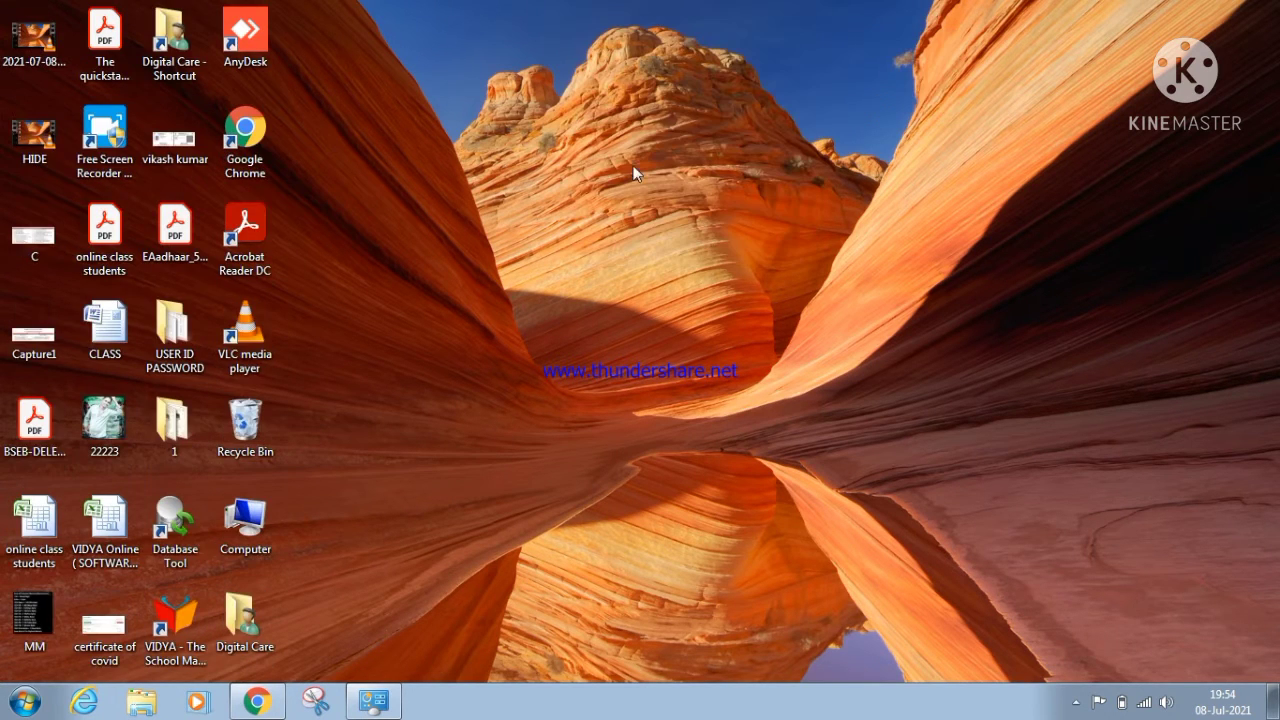
# Return the desktop icons to sorting by Name and refresh the desktop.
pyautogui.rightClick(488, 88)
pyautogui.moveTo(601, 126)
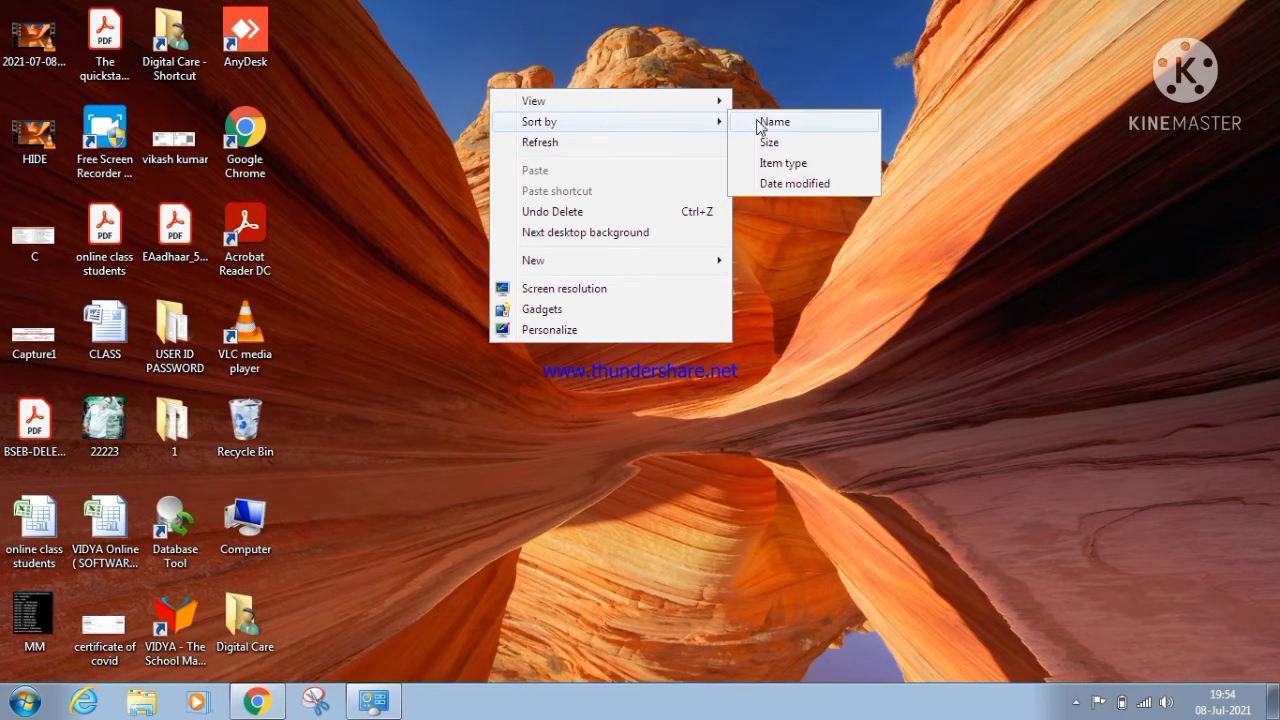
pyautogui.click(772, 122)
pyautogui.rightClick(566, 101)
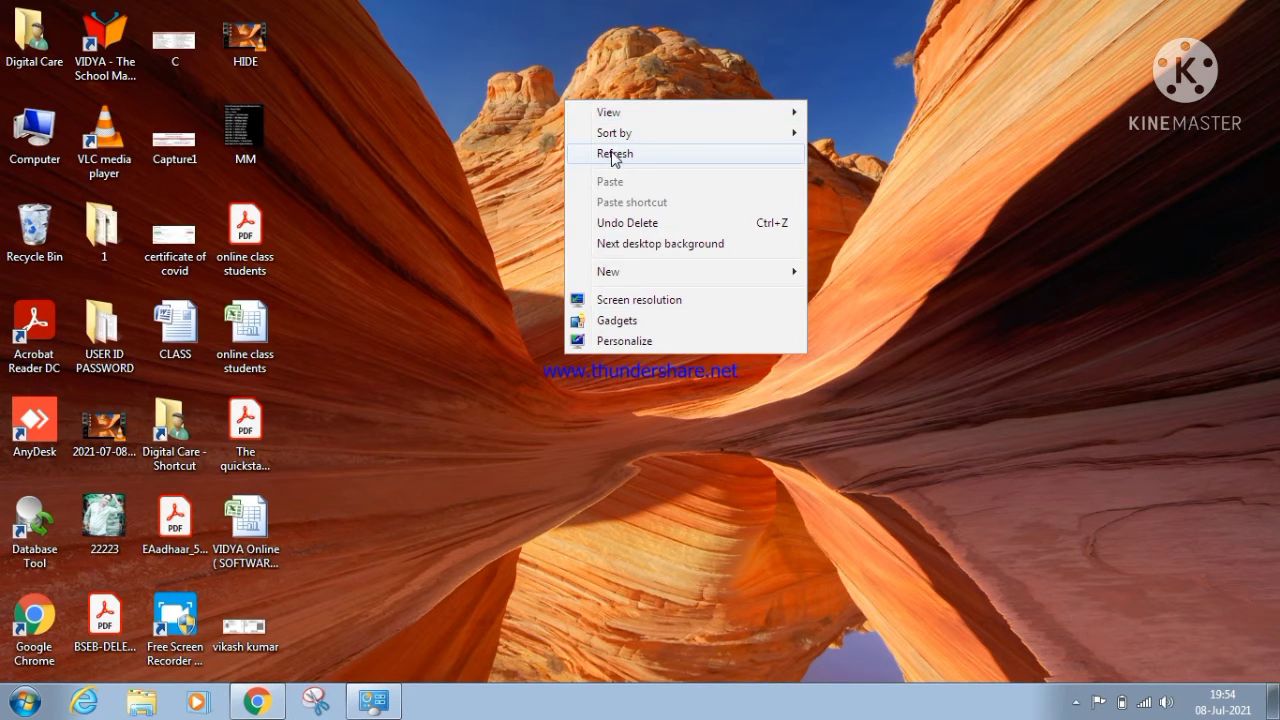
pyautogui.click(613, 155)
pyautogui.rightClick(587, 127)
pyautogui.click(596, 116)
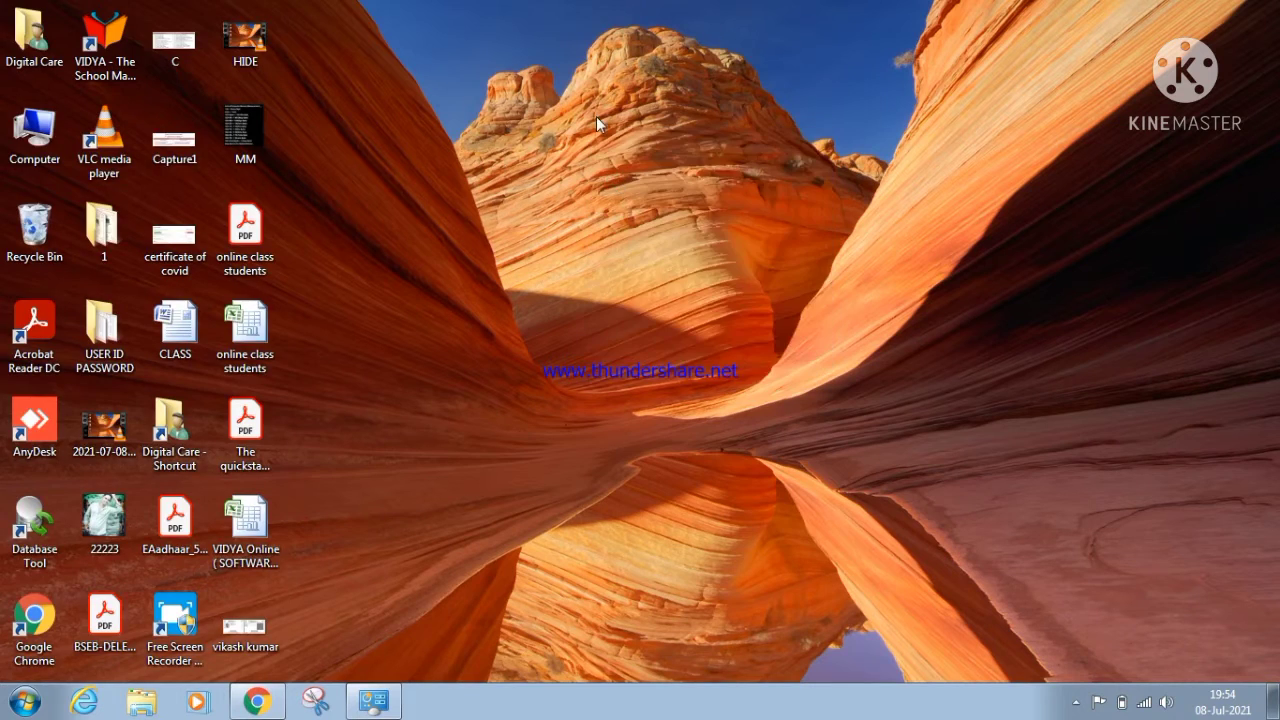
# Advance the desktop wallpaper slideshow to the next background image two times in a row.
pyautogui.rightClick(596, 116)
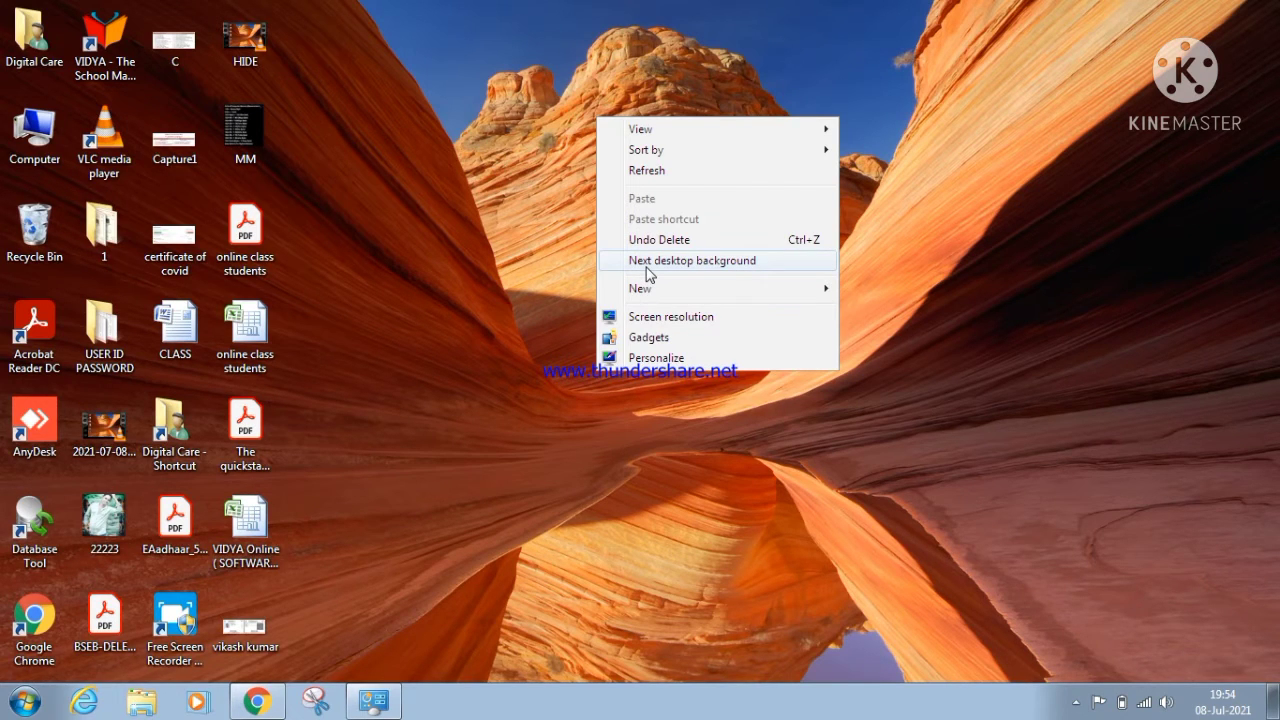
pyautogui.click(675, 262)
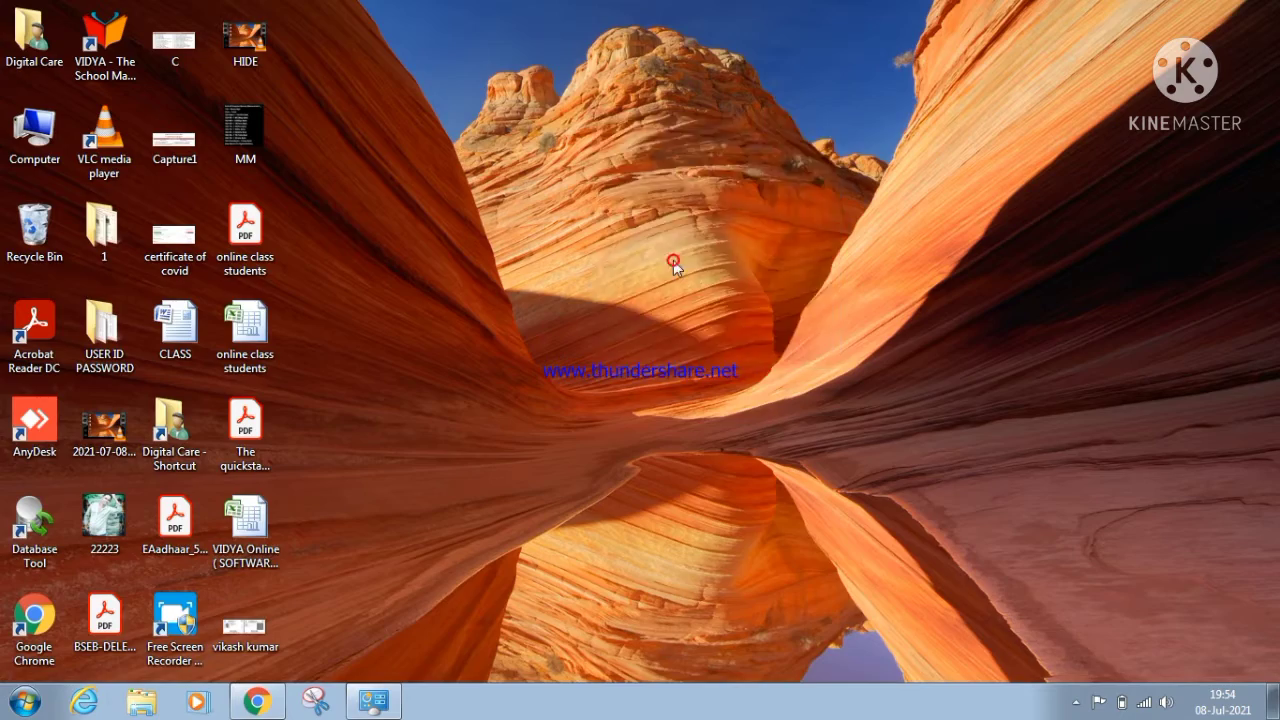
pyautogui.rightClick(545, 151)
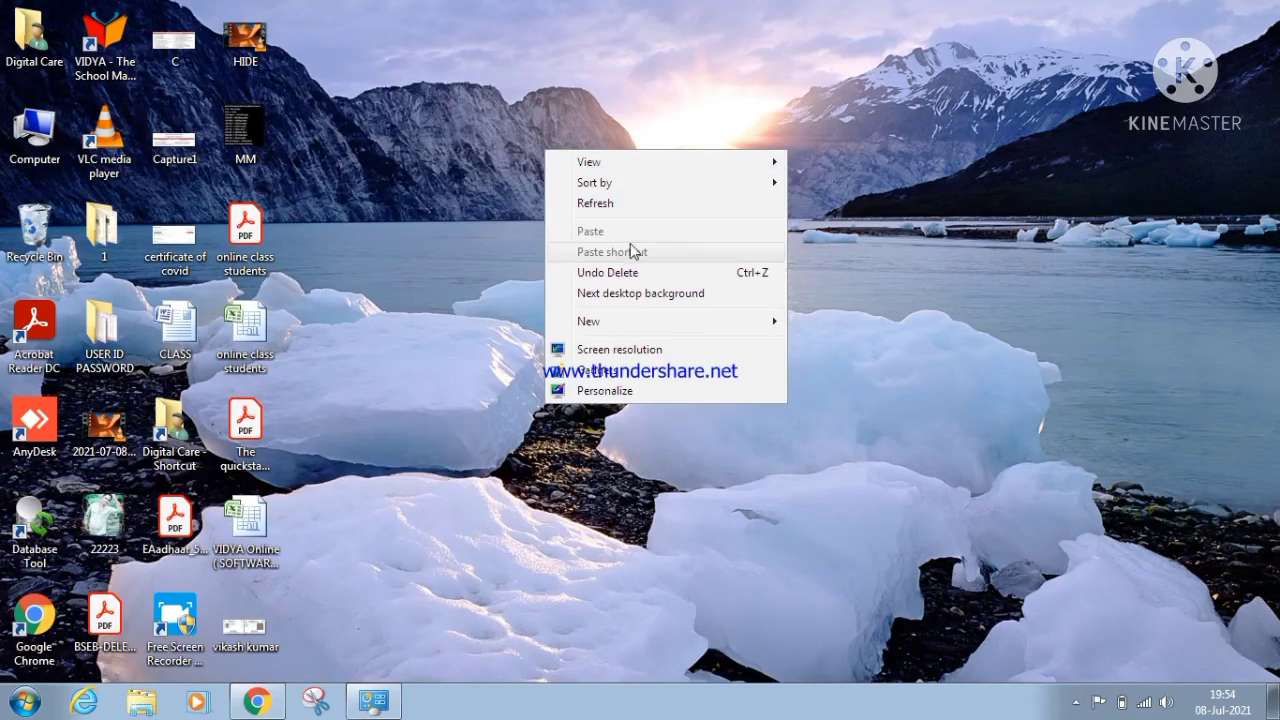
pyautogui.click(610, 292)
# Look over the item types that can be created on the desktop and try a screen resolution of 1024 × 768.
pyautogui.rightClick(565, 97)
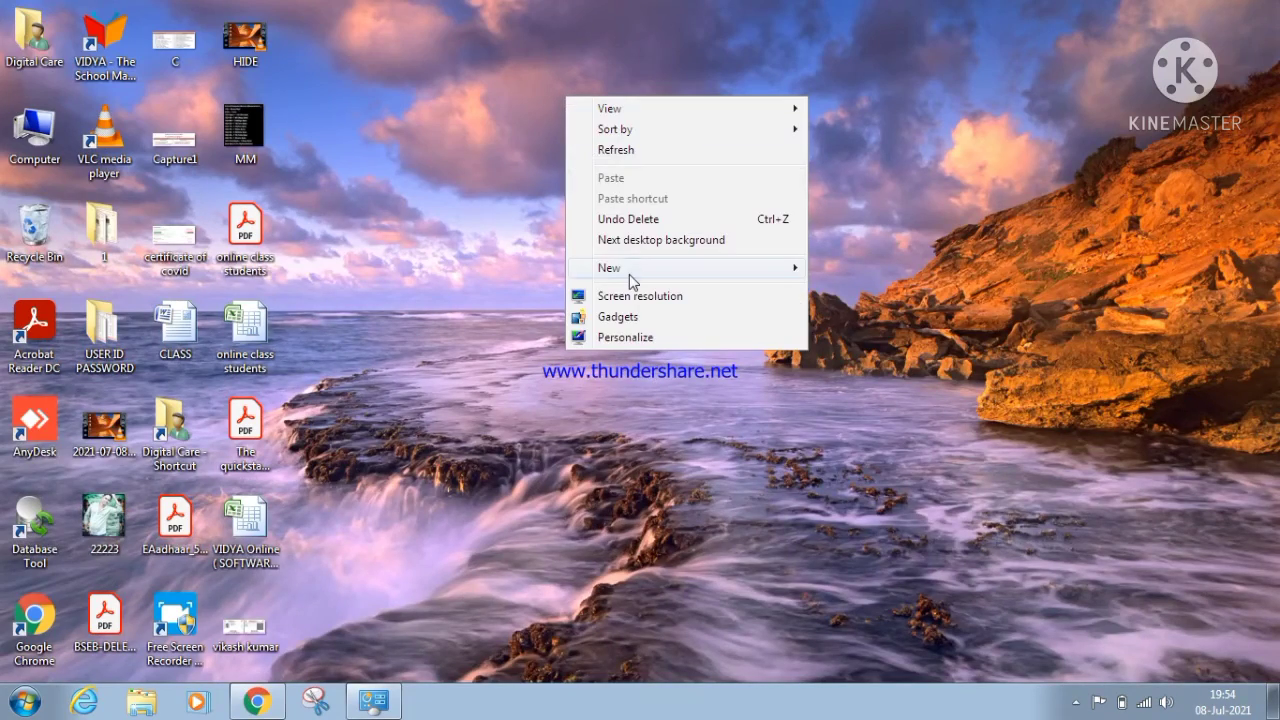
pyautogui.click(629, 274)
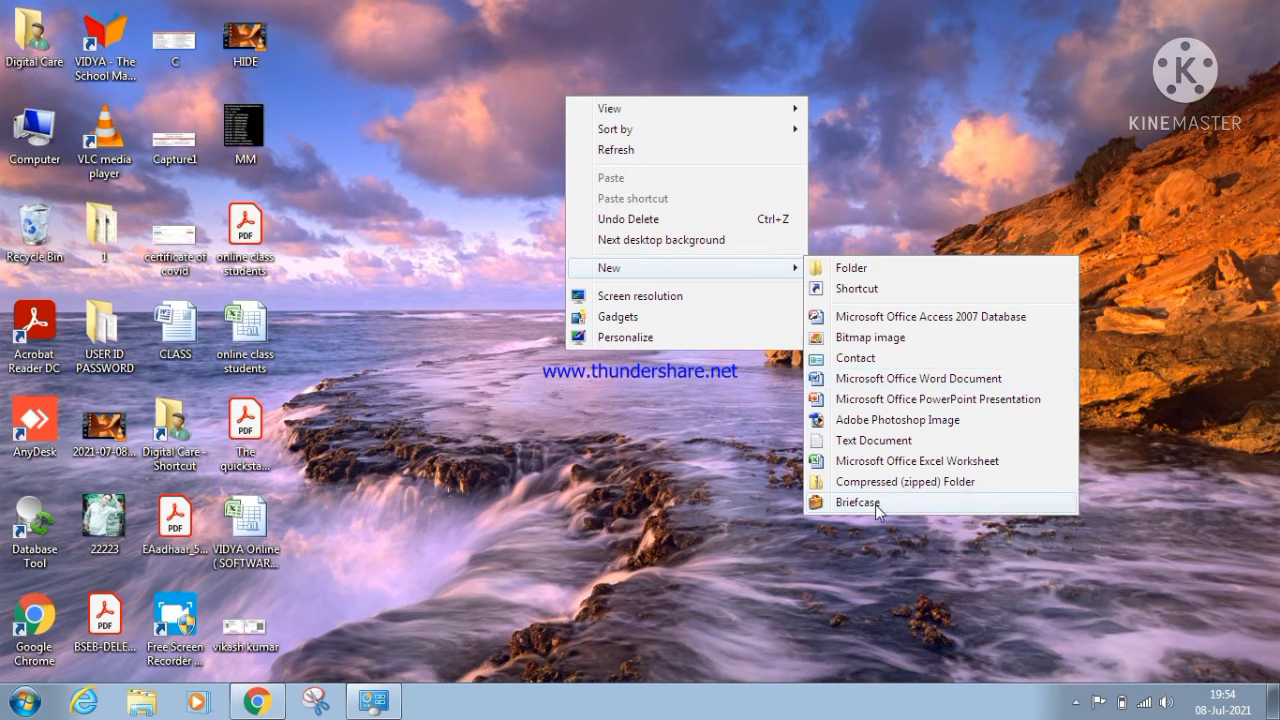
pyautogui.click(644, 298)
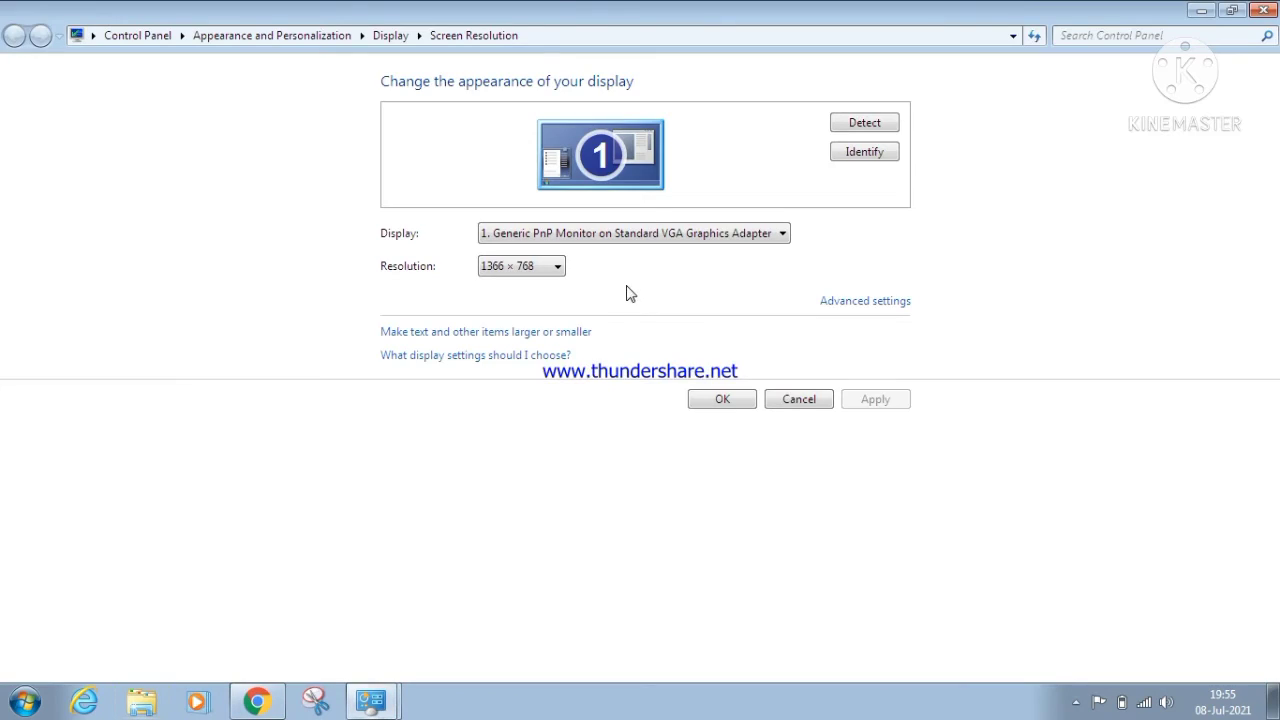
pyautogui.click(551, 266)
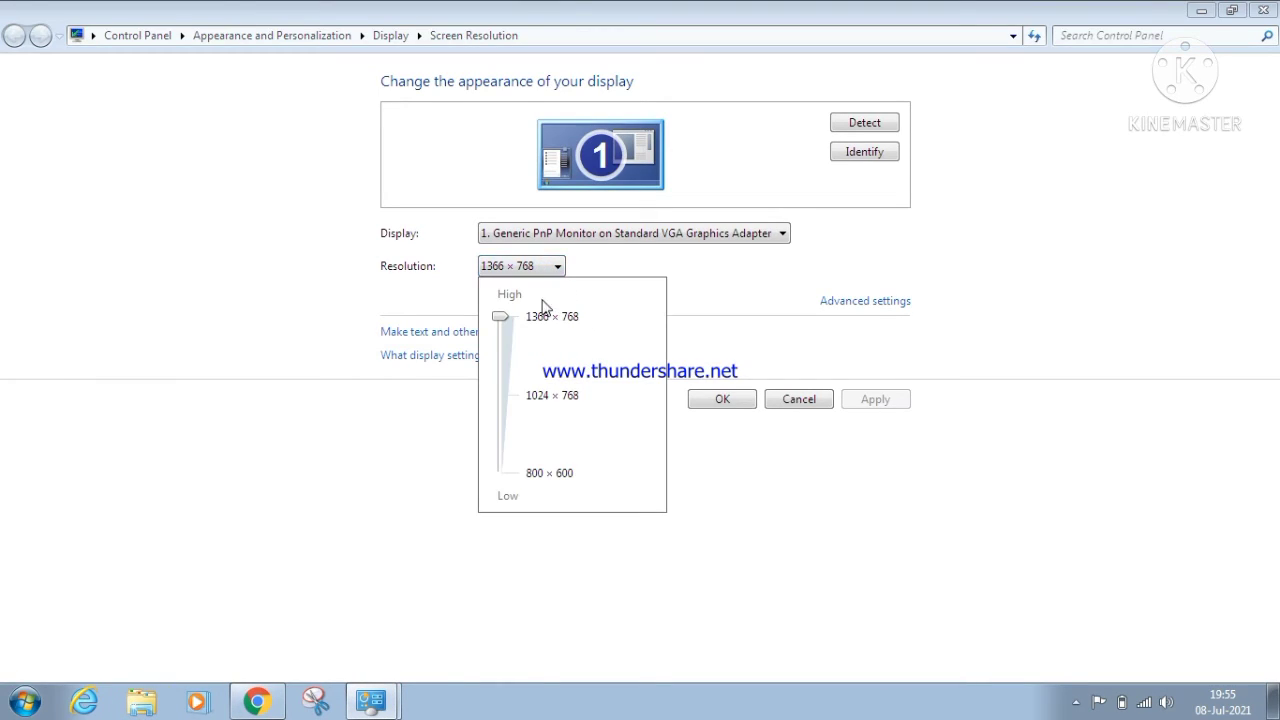
pyautogui.click(502, 343)
pyautogui.moveTo(504, 378); pyautogui.dragTo(504, 360)
pyautogui.click(722, 401)
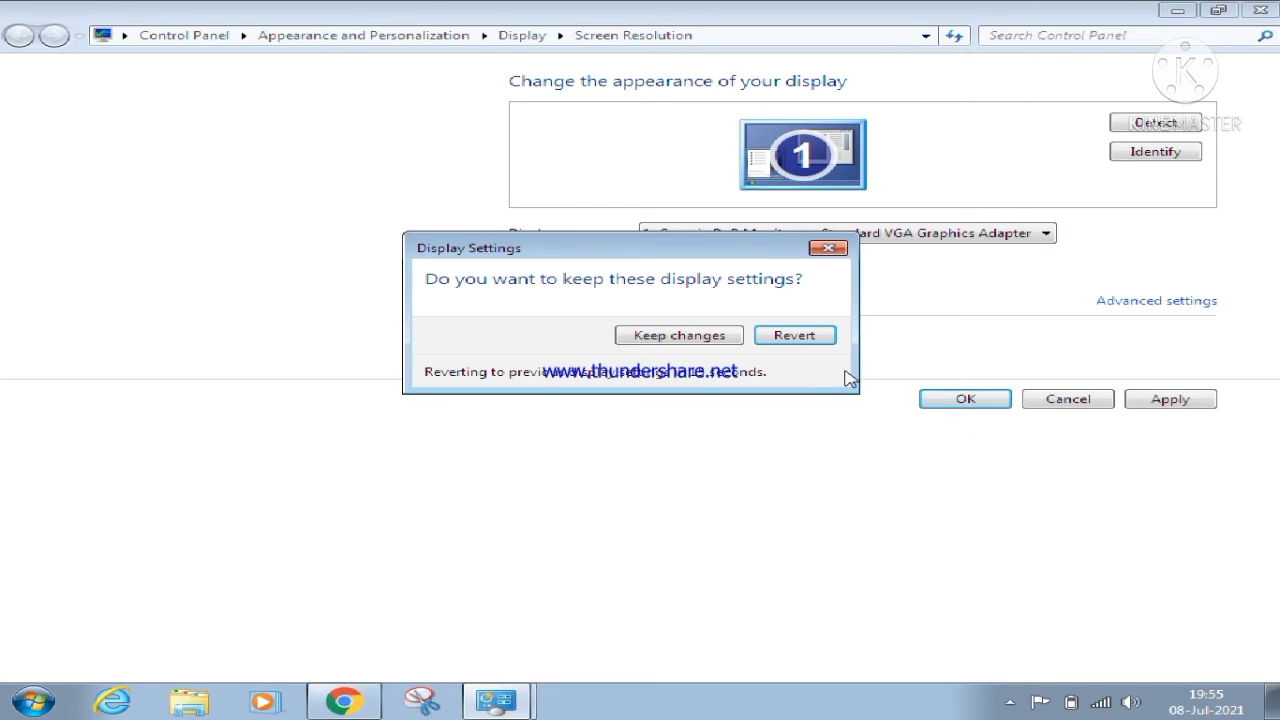
pyautogui.click(828, 249)
# Set the screen resolution to 1366 × 768 and close the display settings.
pyautogui.click(556, 262)
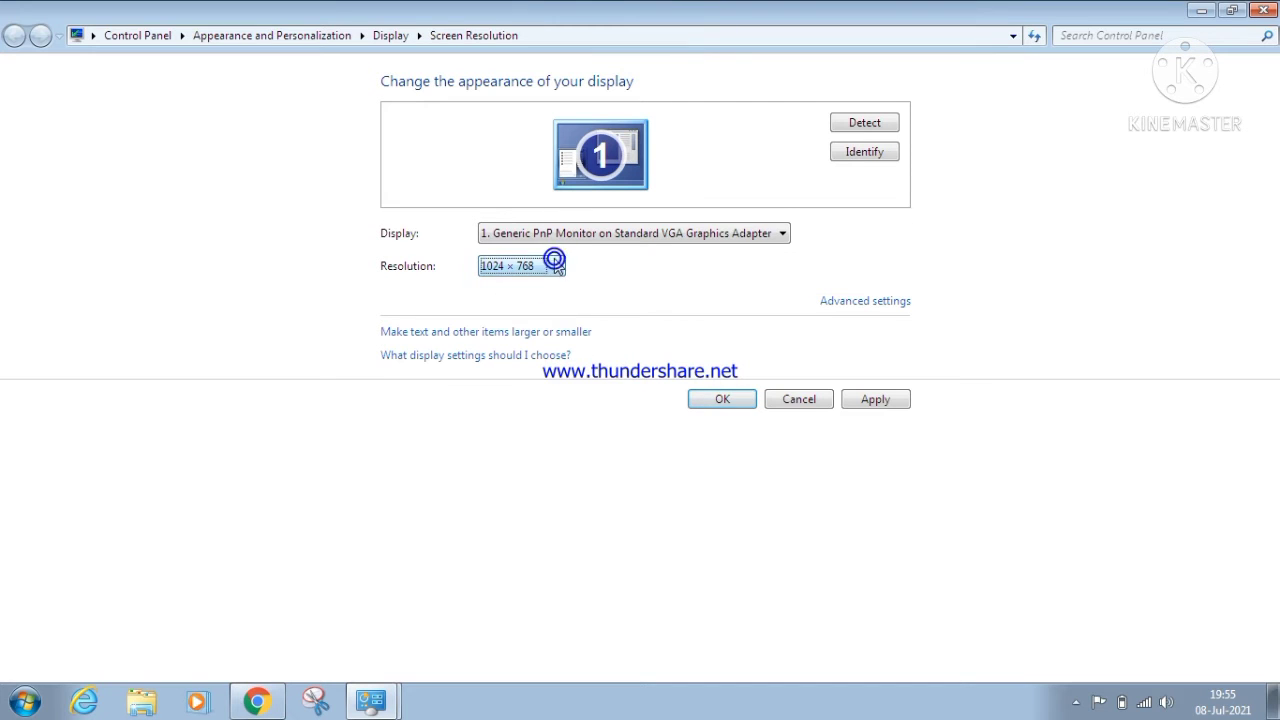
pyautogui.click(510, 318)
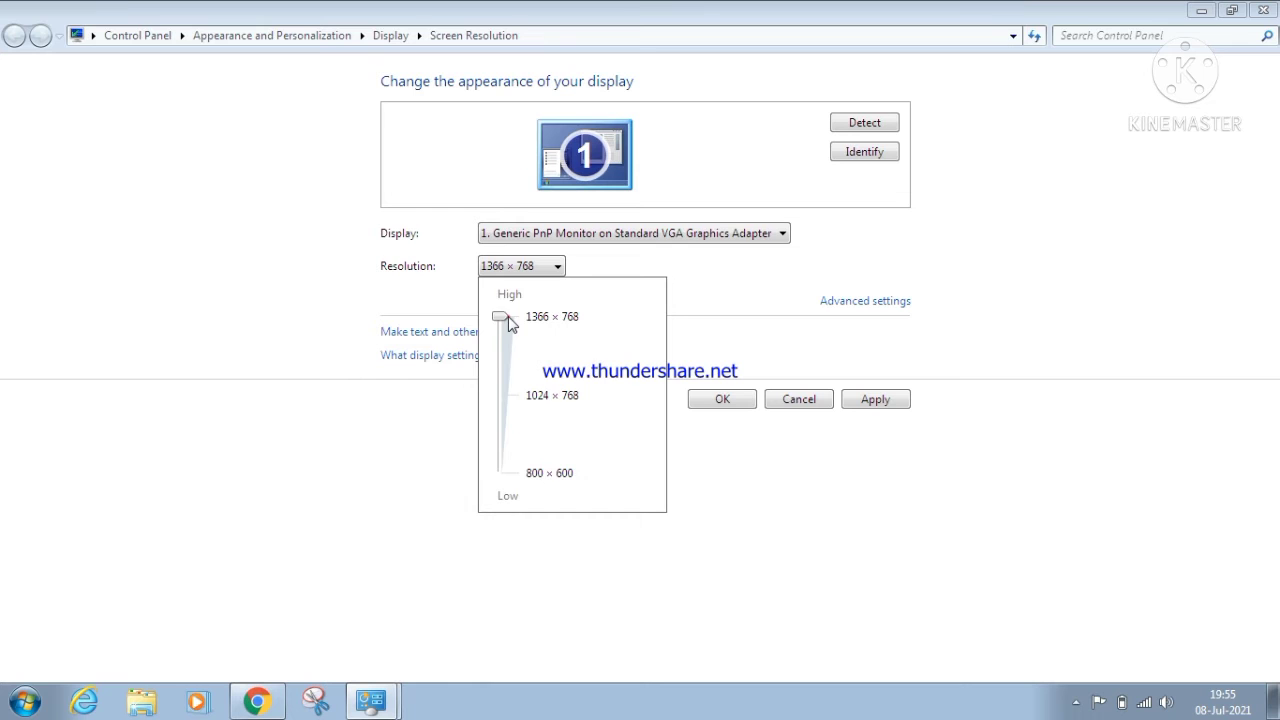
pyautogui.click(724, 397)
pyautogui.click(872, 402)
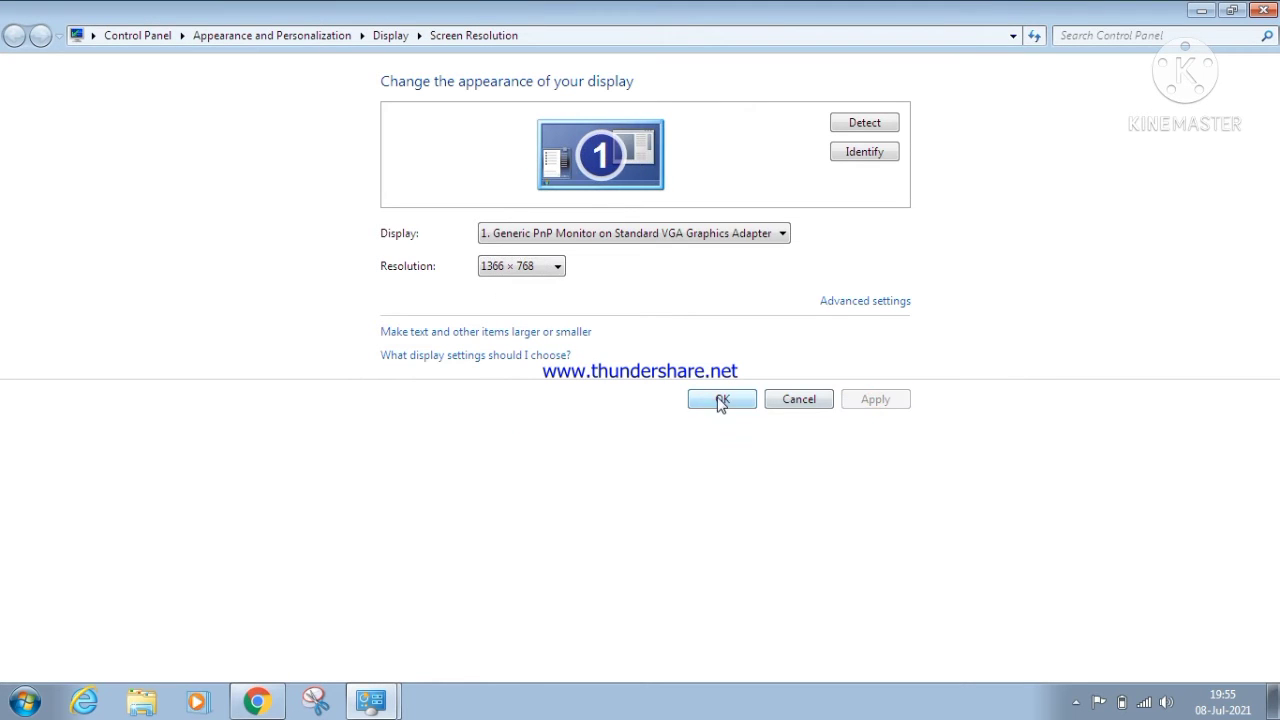
pyautogui.click(720, 400)
# View the available desktop gadgets in the gadget gallery and close it.
pyautogui.rightClick(792, 80)
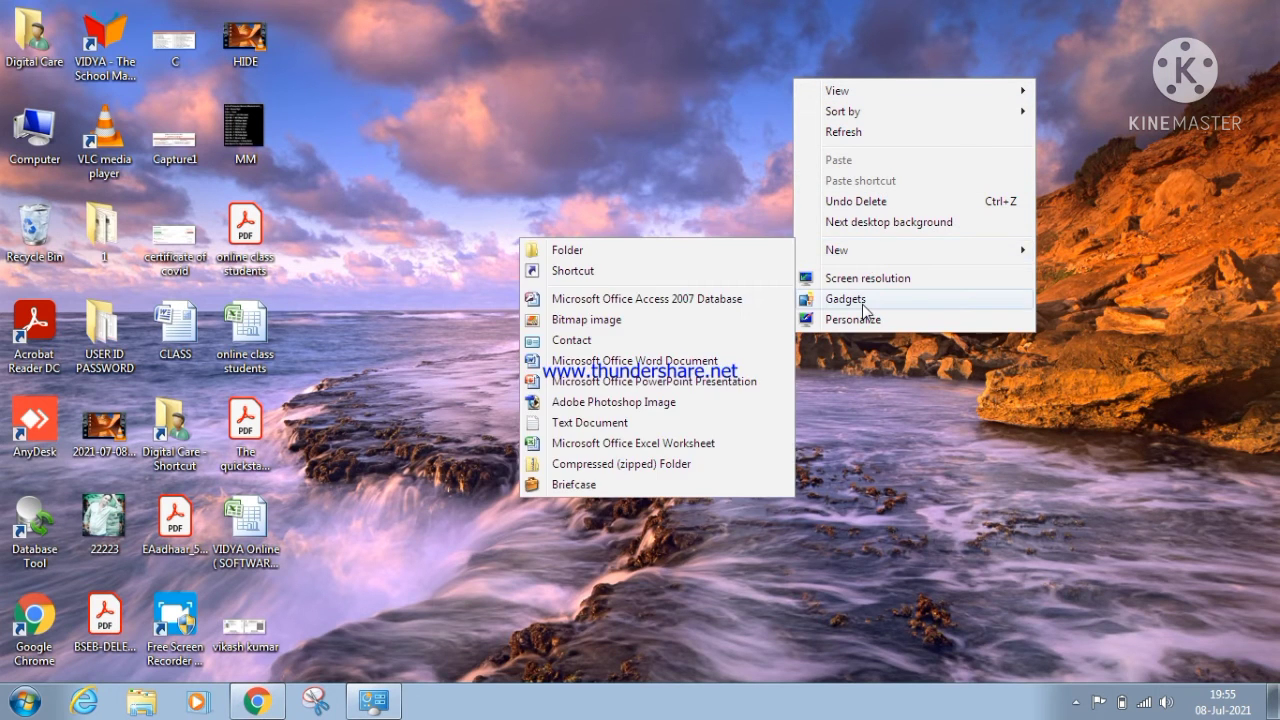
pyautogui.click(851, 302)
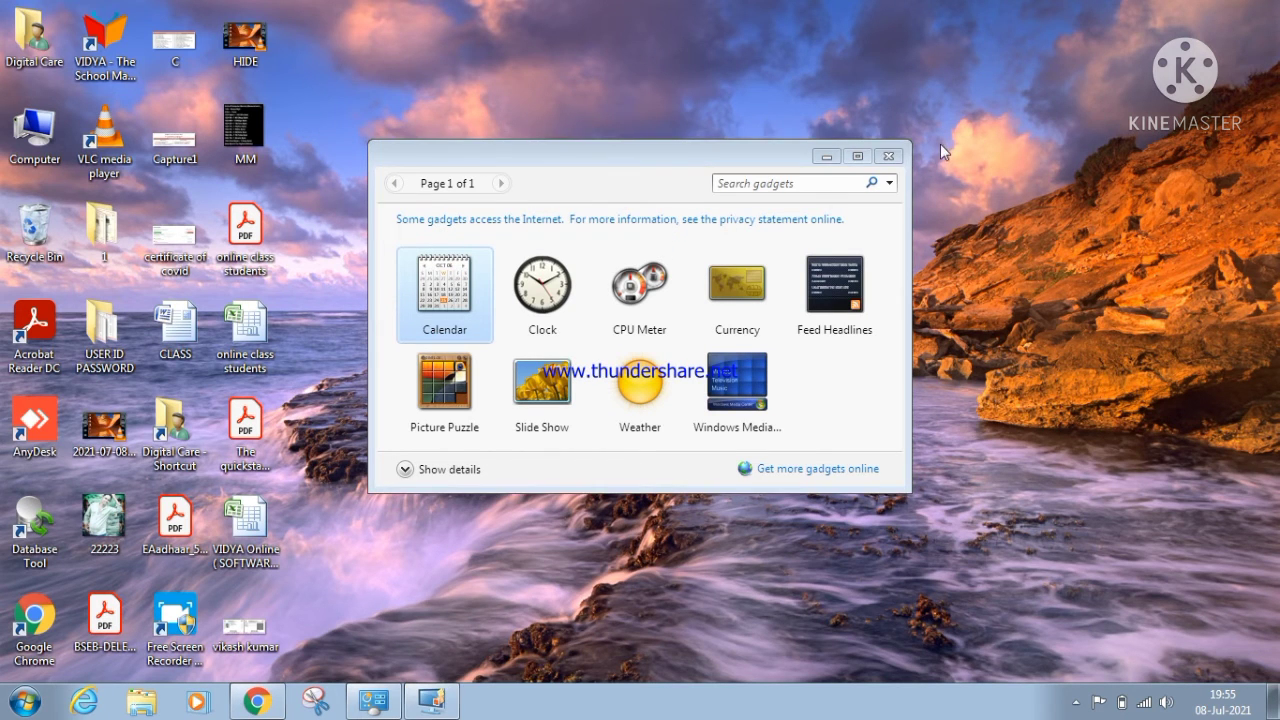
pyautogui.click(891, 157)
# Turn the display of desktop gadgets off and on again.
pyautogui.rightClick(605, 104)
pyautogui.moveTo(634, 116)
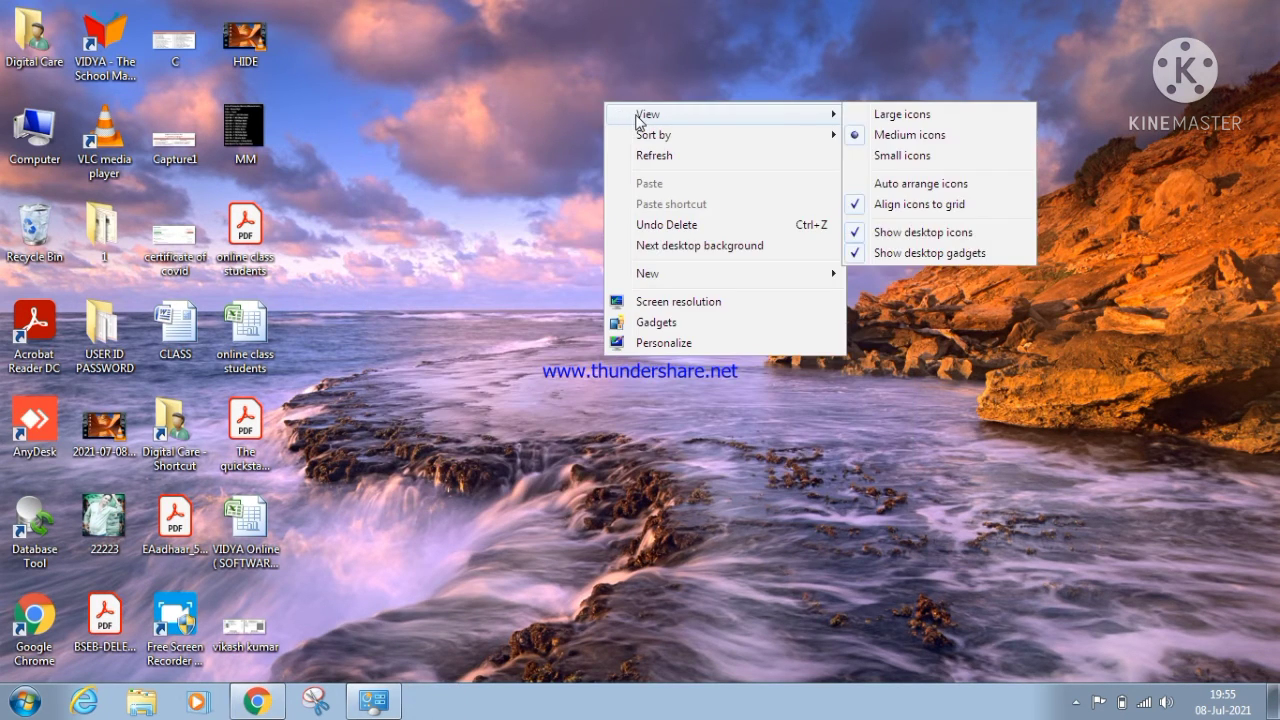
pyautogui.click(903, 253)
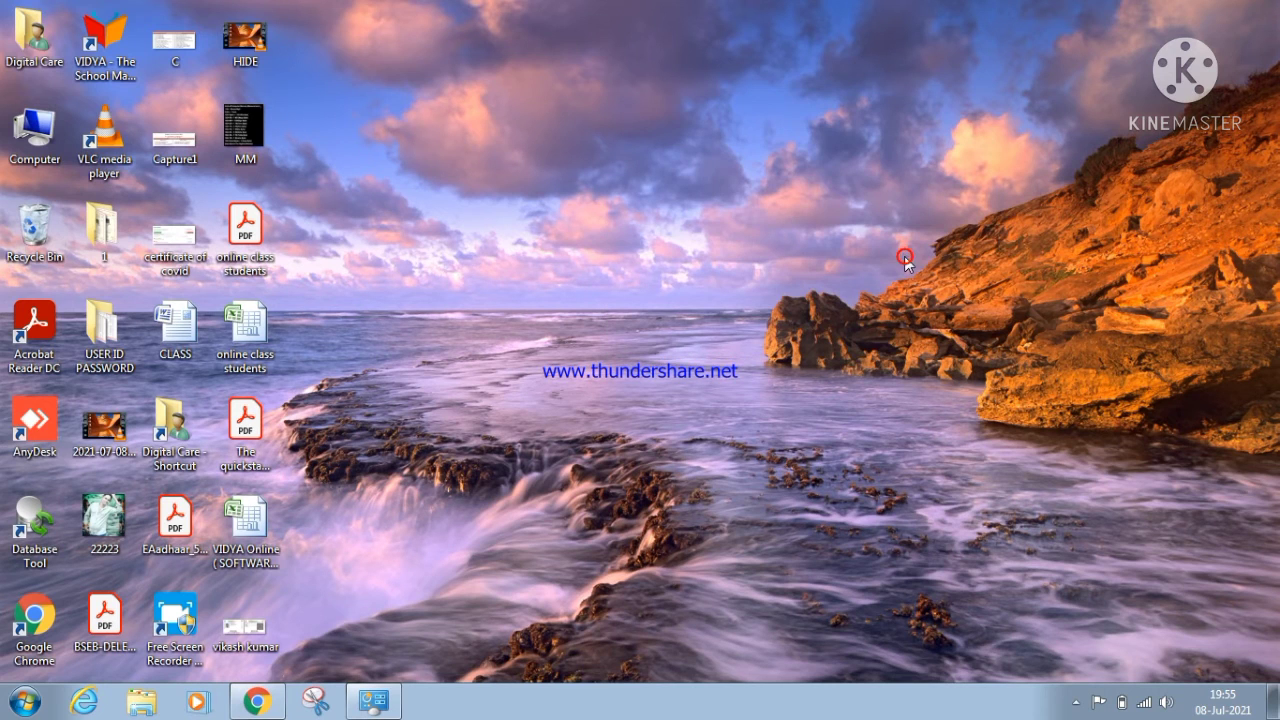
pyautogui.rightClick(672, 102)
pyautogui.moveTo(724, 122)
pyautogui.click(982, 252)
# Refresh the desktop twice.
pyautogui.rightClick(726, 128)
pyautogui.click(786, 183)
pyautogui.rightClick(628, 119)
pyautogui.click(688, 173)
# Turn off the display of desktop gadgets and refresh the desktop.
pyautogui.rightClick(615, 83)
pyautogui.moveTo(689, 95)
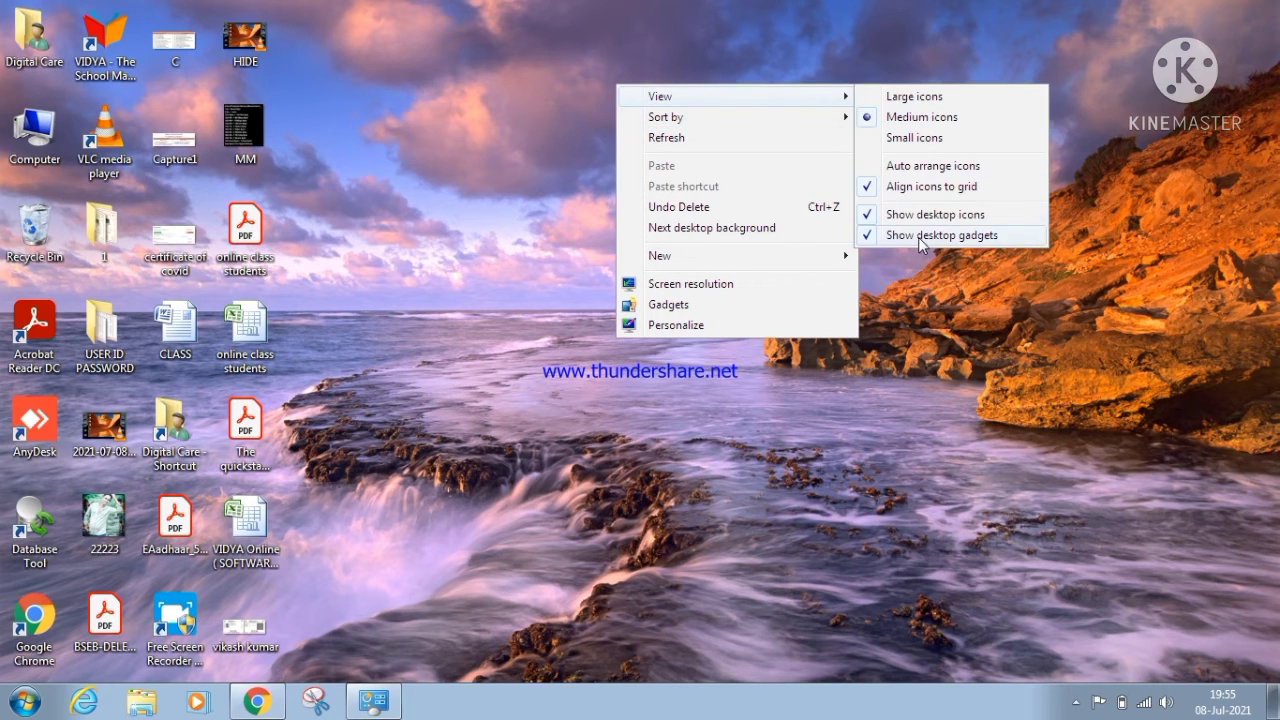
pyautogui.click(906, 236)
pyautogui.rightClick(622, 91)
pyautogui.click(664, 146)
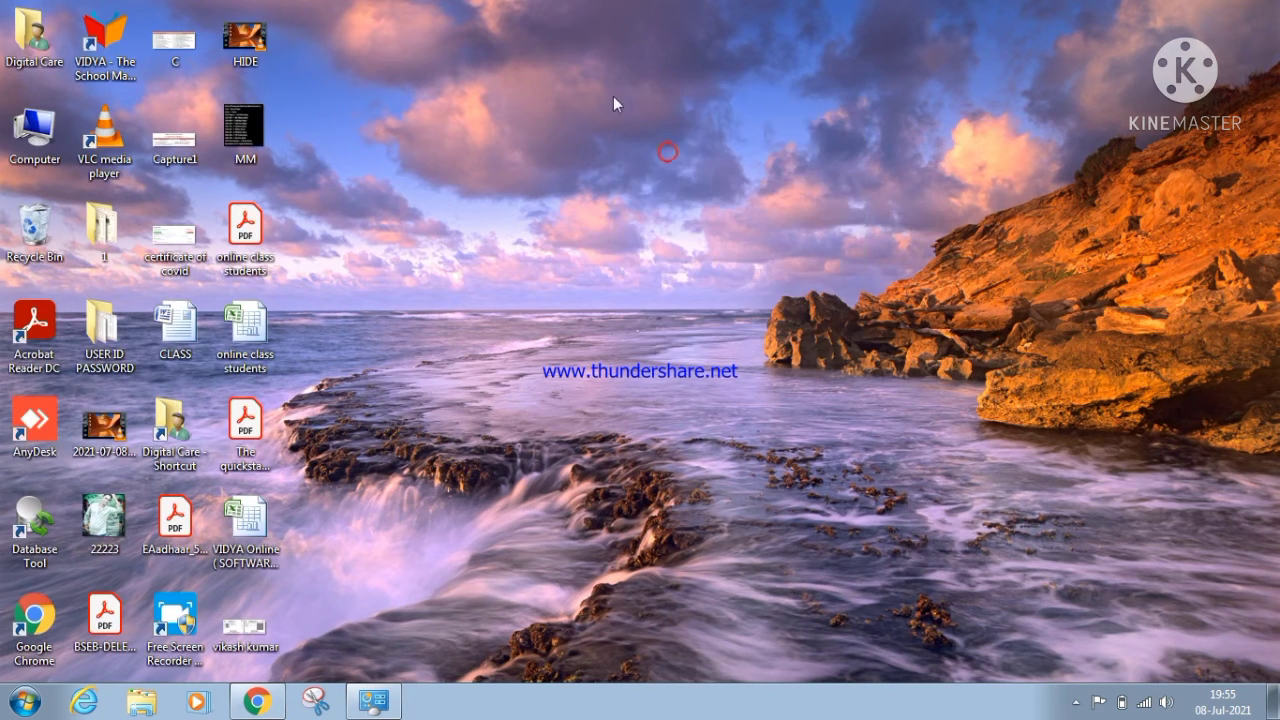
# In the personalization settings, try the Architecture and Characters Aero themes and reapply the Landscapes theme.
pyautogui.rightClick(610, 93)
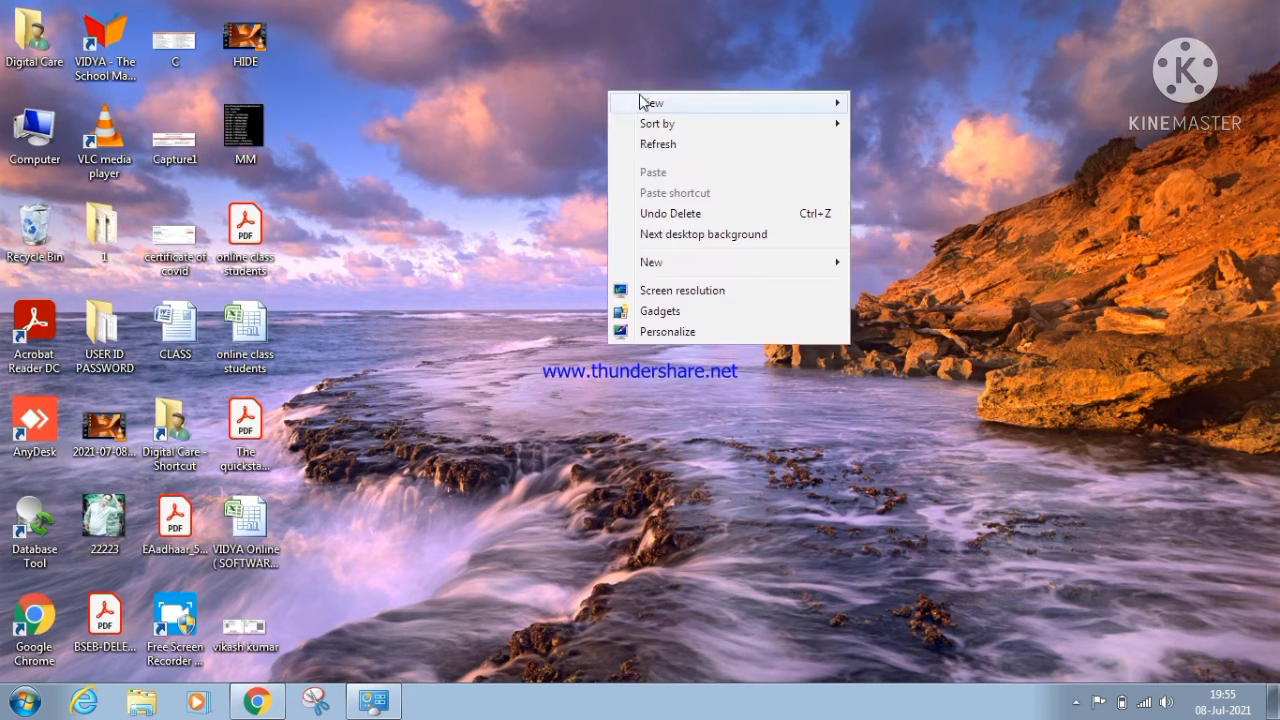
pyautogui.click(676, 335)
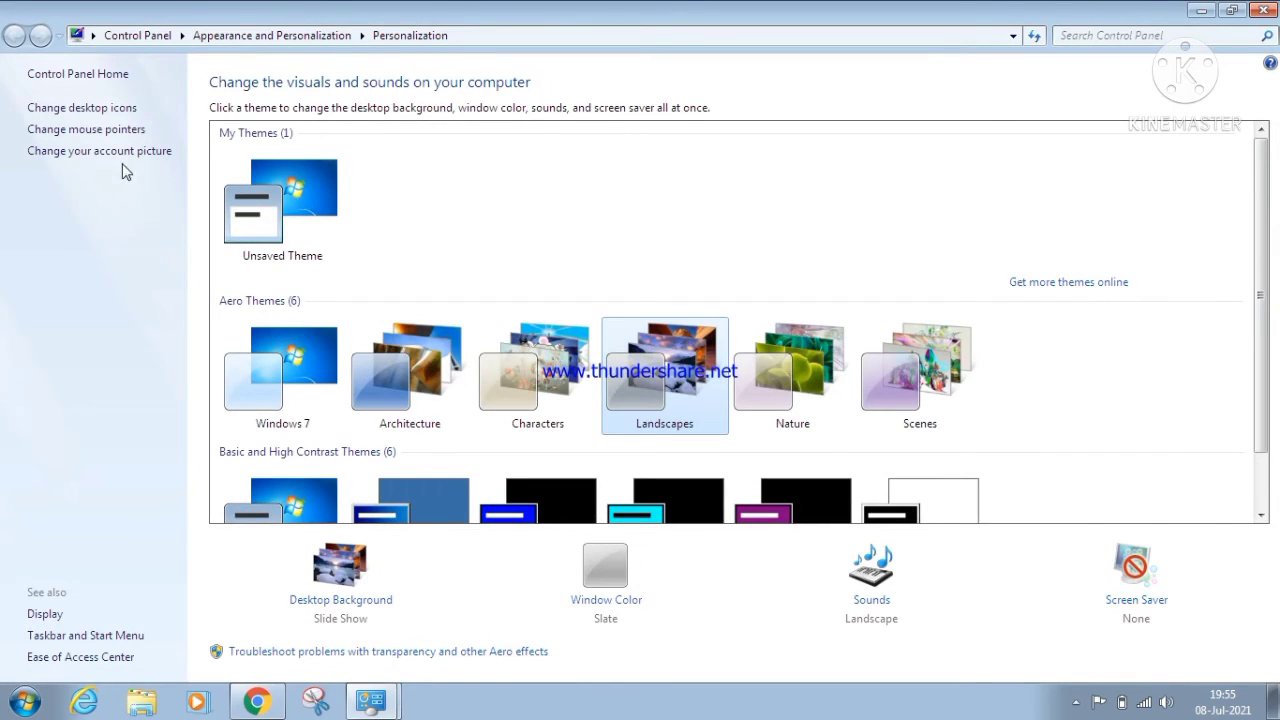
pyautogui.click(420, 372)
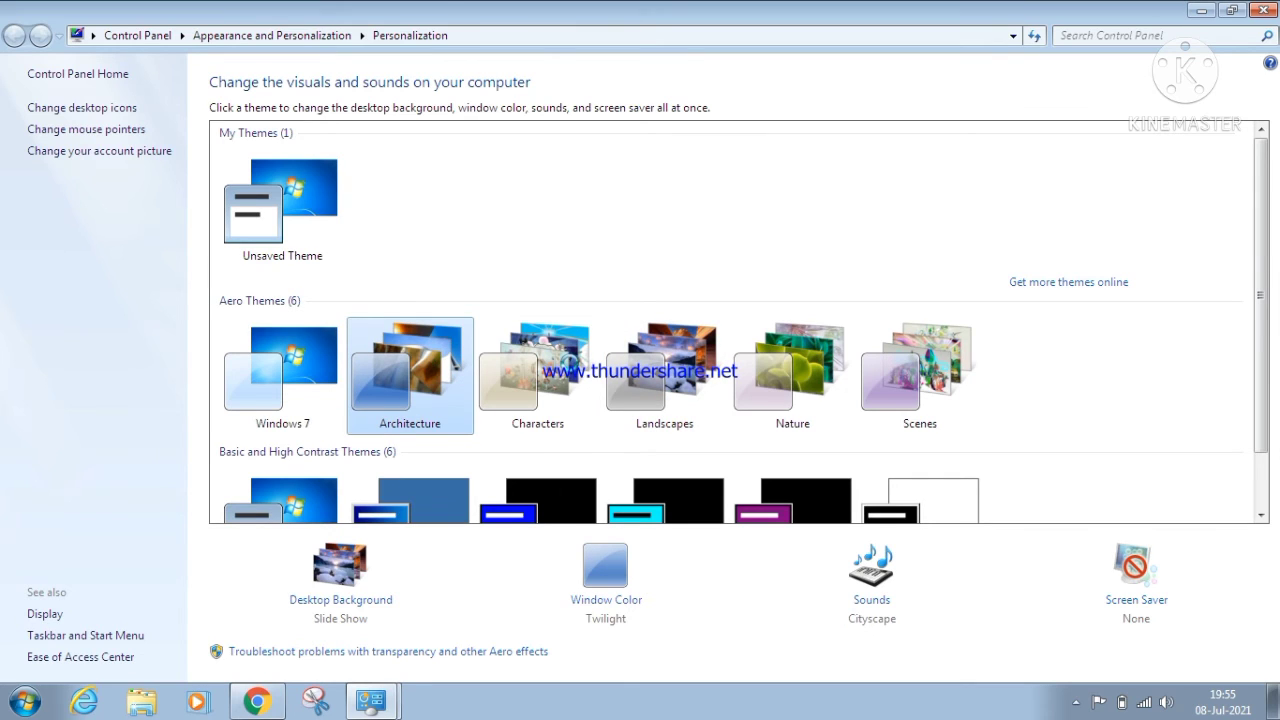
pyautogui.click(570, 362)
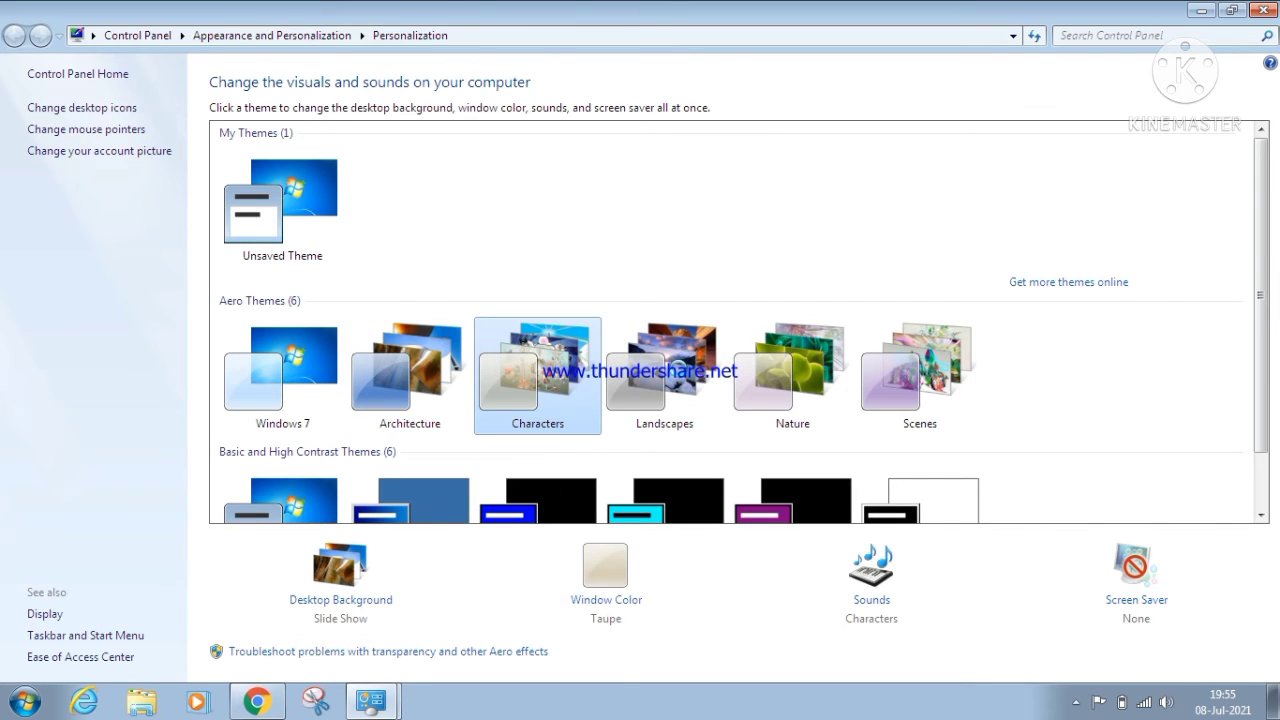
pyautogui.click(672, 364)
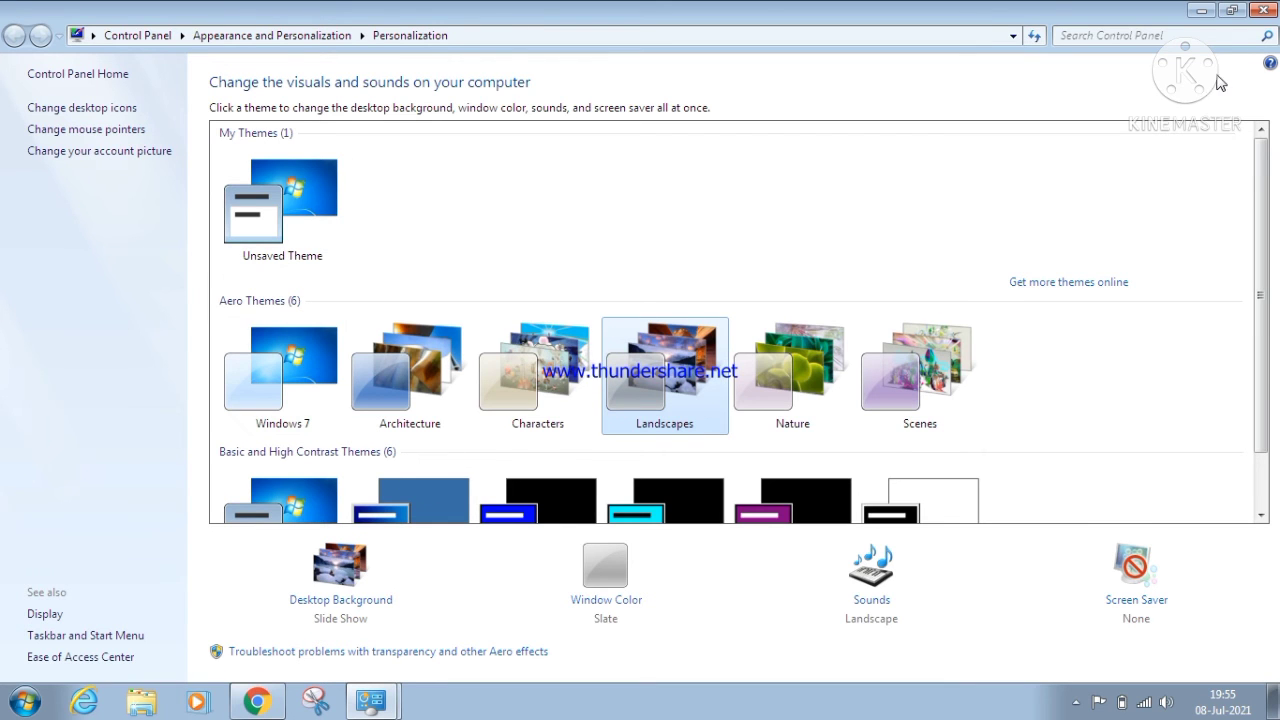
# Return to the desktop from the personalization settings and refresh it.
pyautogui.press('super+d')
pyautogui.rightClick(529, 209)
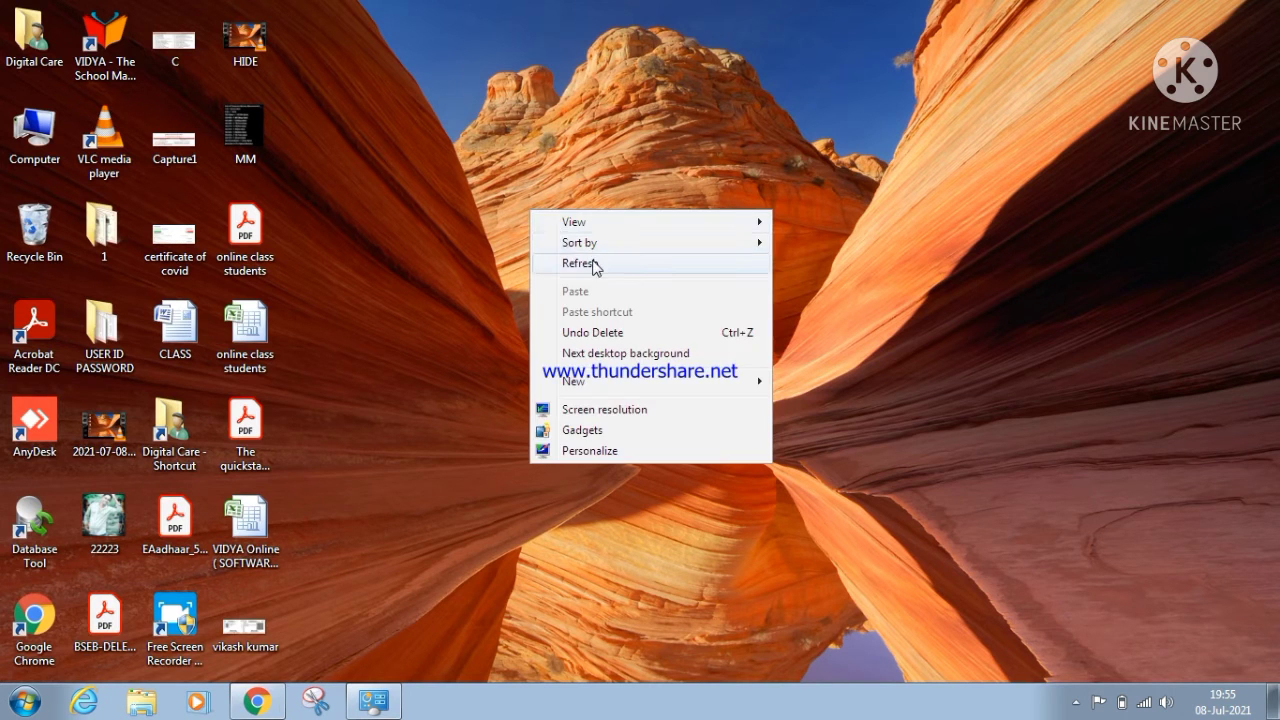
pyautogui.click(593, 264)
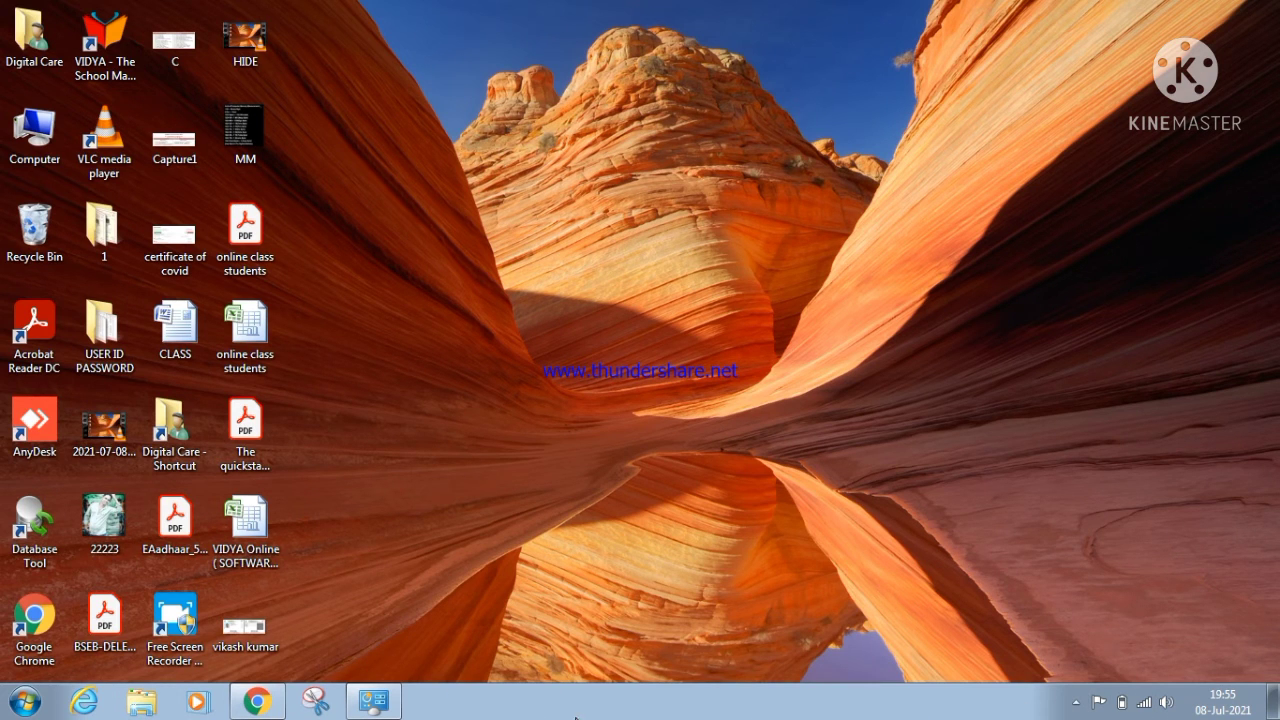
# Move the unlocked taskbar to the upper edge of the screen and back to the lower edge.
pyautogui.moveTo(575, 716)
pyautogui.mouseDown()
pyautogui.moveTo(510, 25)
pyautogui.moveTo(577, 697)
pyautogui.mouseUp()
pyautogui.moveTo(590, 708); pyautogui.dragTo(697, 22)
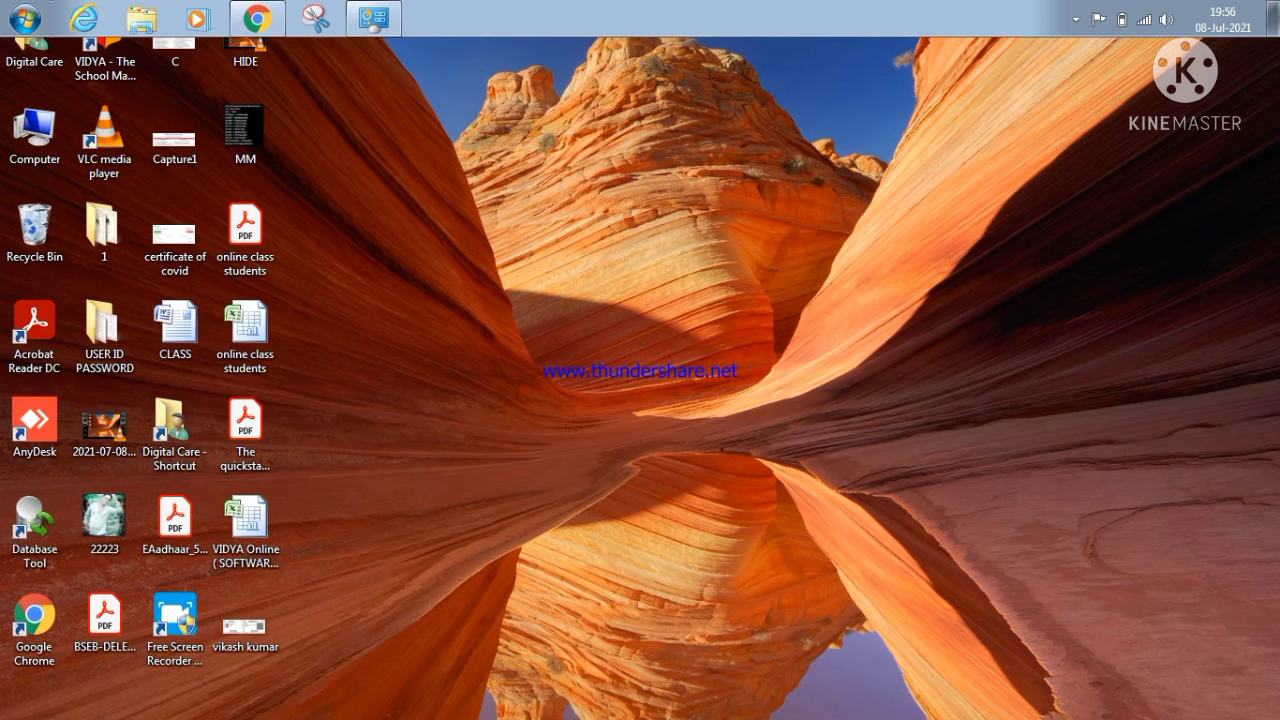
pyautogui.moveTo(551, 23); pyautogui.dragTo(563, 714)
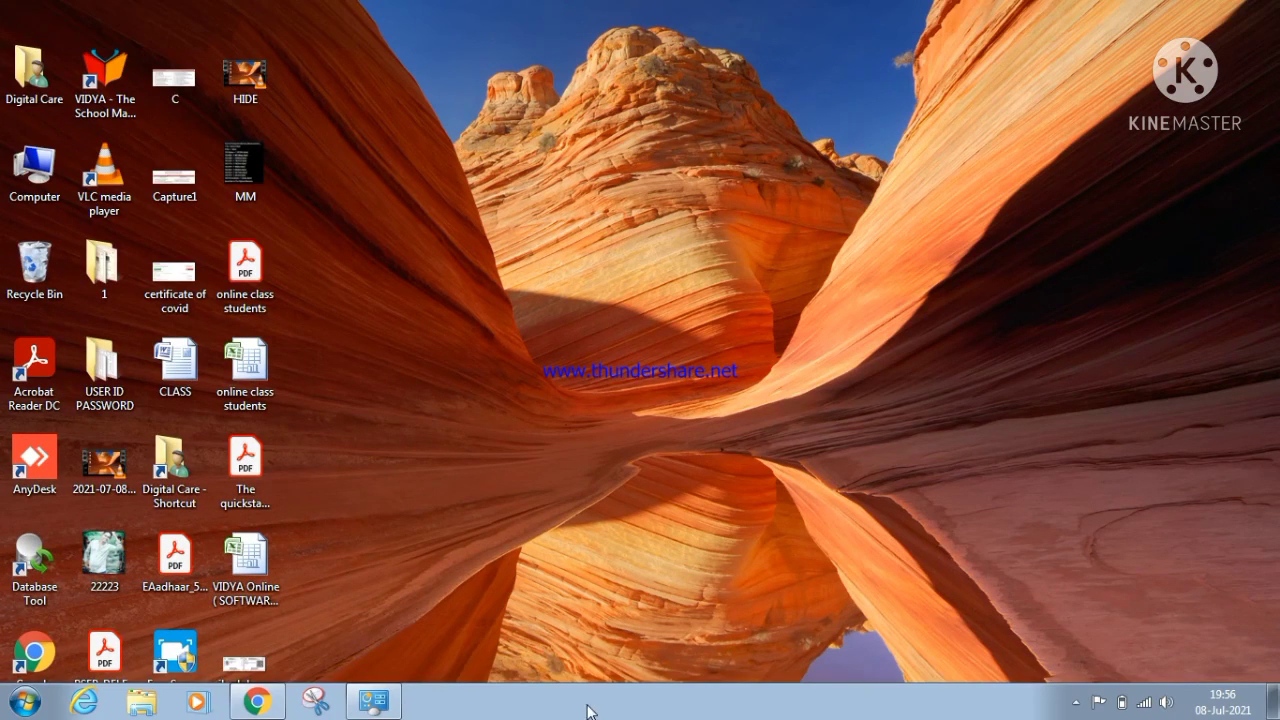
# Lock the taskbar and unlock it again.
pyautogui.rightClick(573, 714)
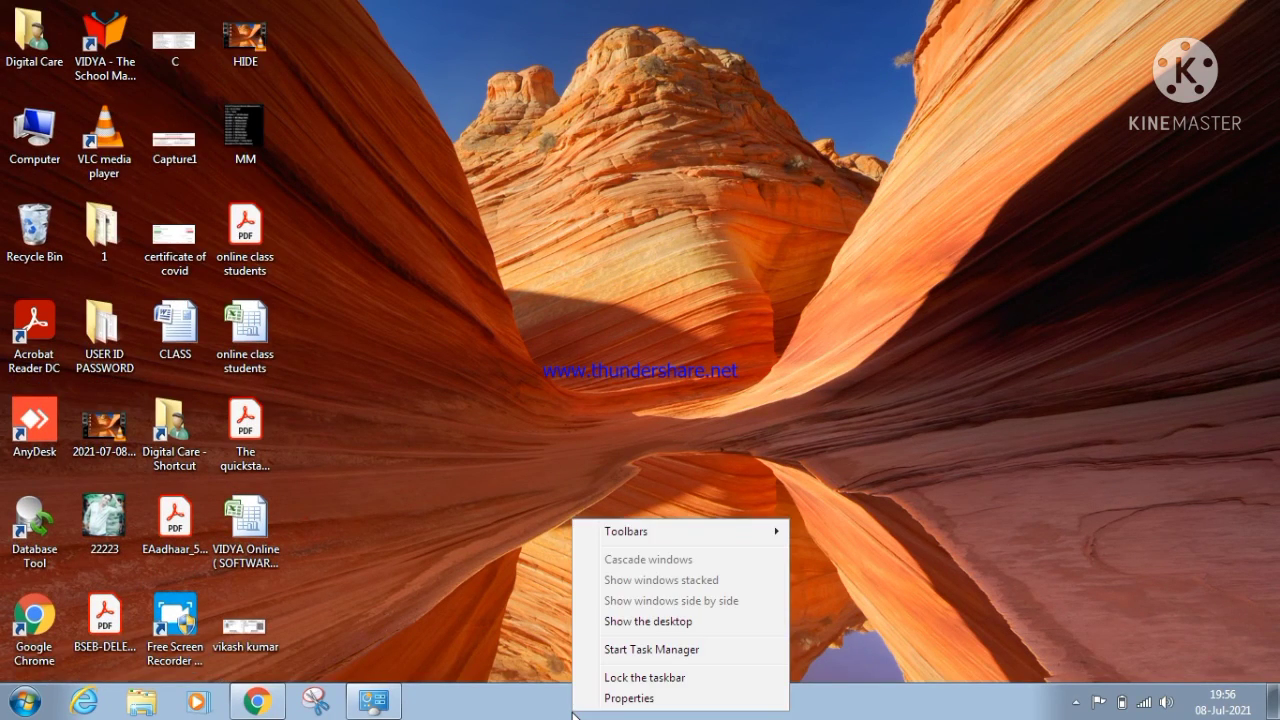
pyautogui.click(644, 677)
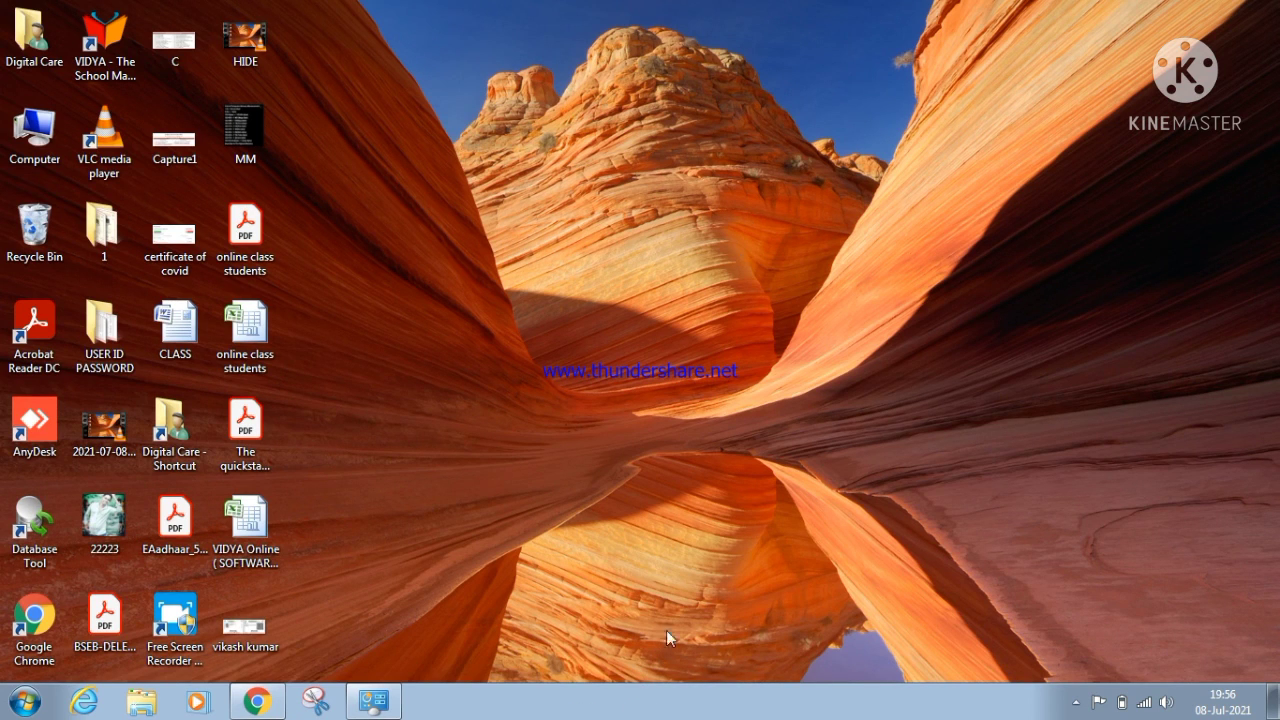
pyautogui.rightClick(632, 713)
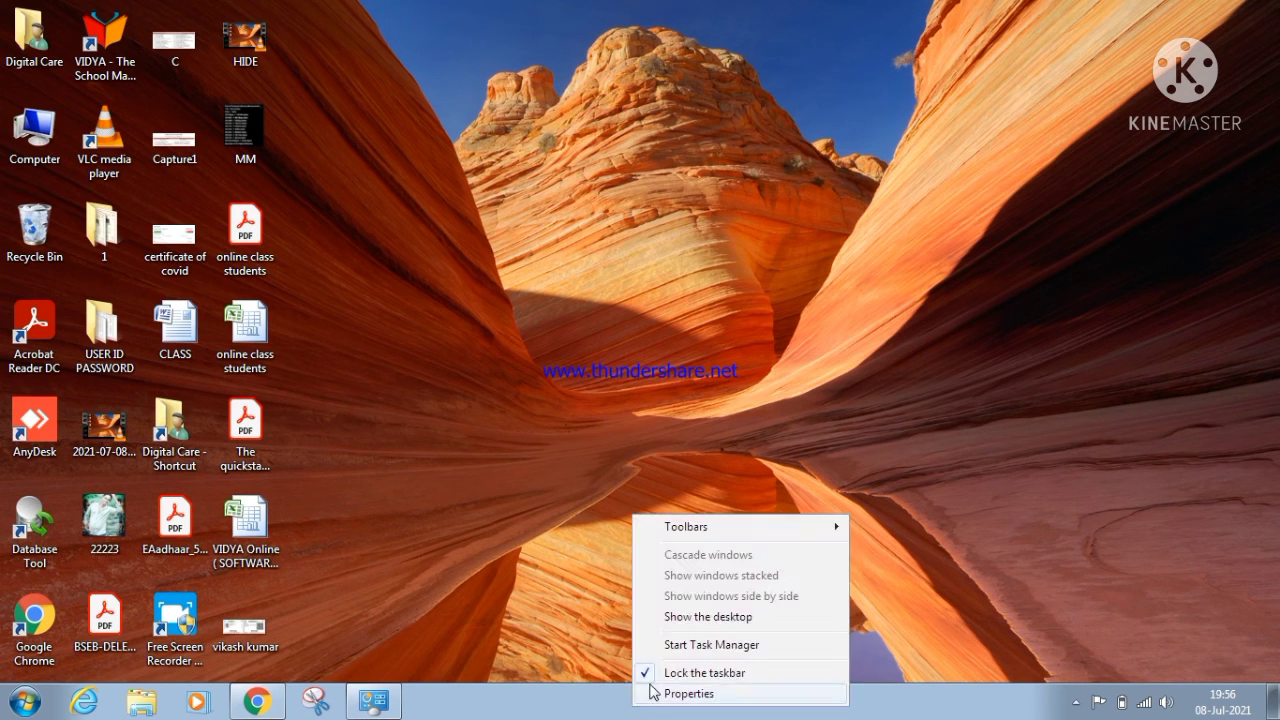
pyautogui.click(650, 678)
# Refresh the desktop two more times.
pyautogui.rightClick(499, 135)
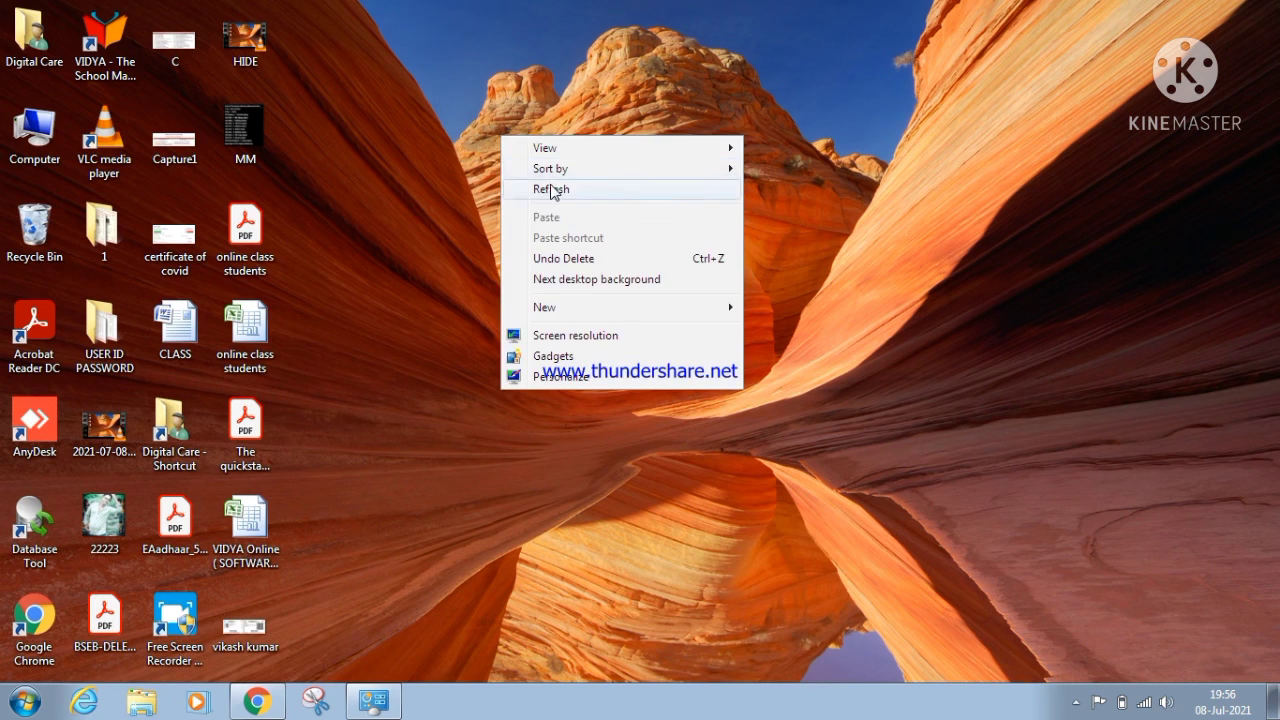
pyautogui.click(505, 190)
pyautogui.rightClick(540, 145)
pyautogui.click(586, 199)
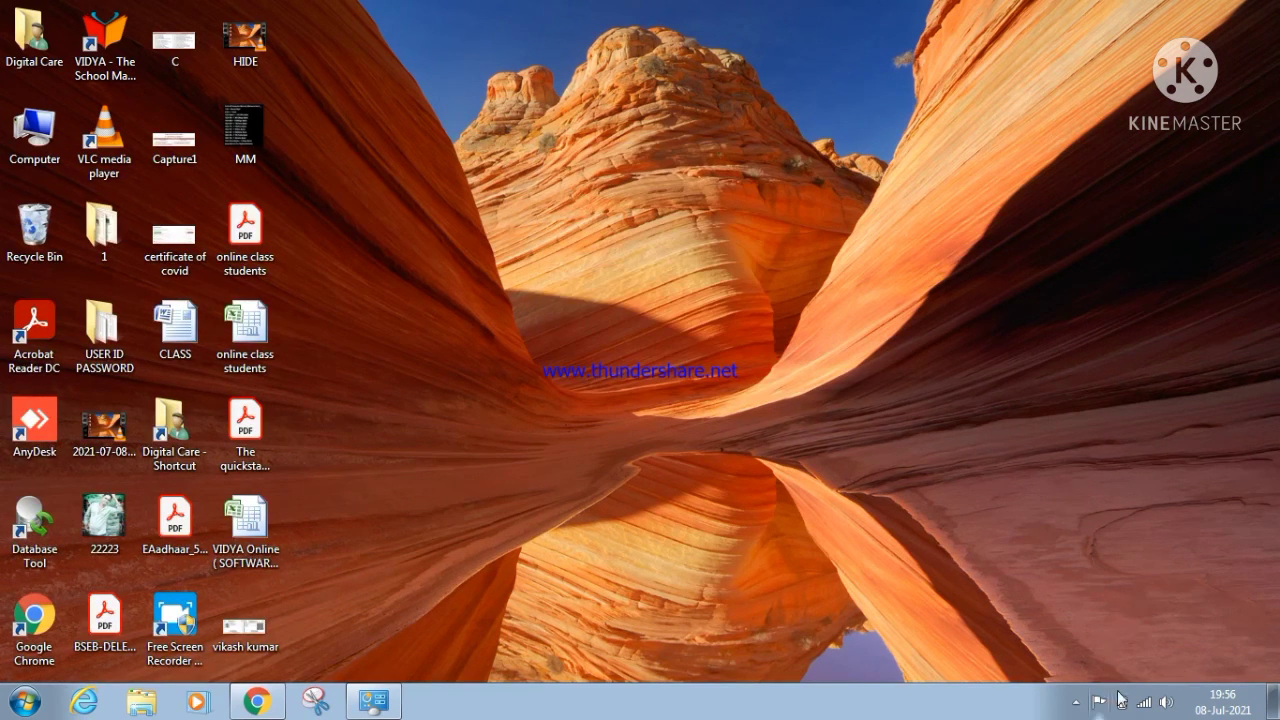
# Show the hidden notification area icons.
pyautogui.click(1076, 703)
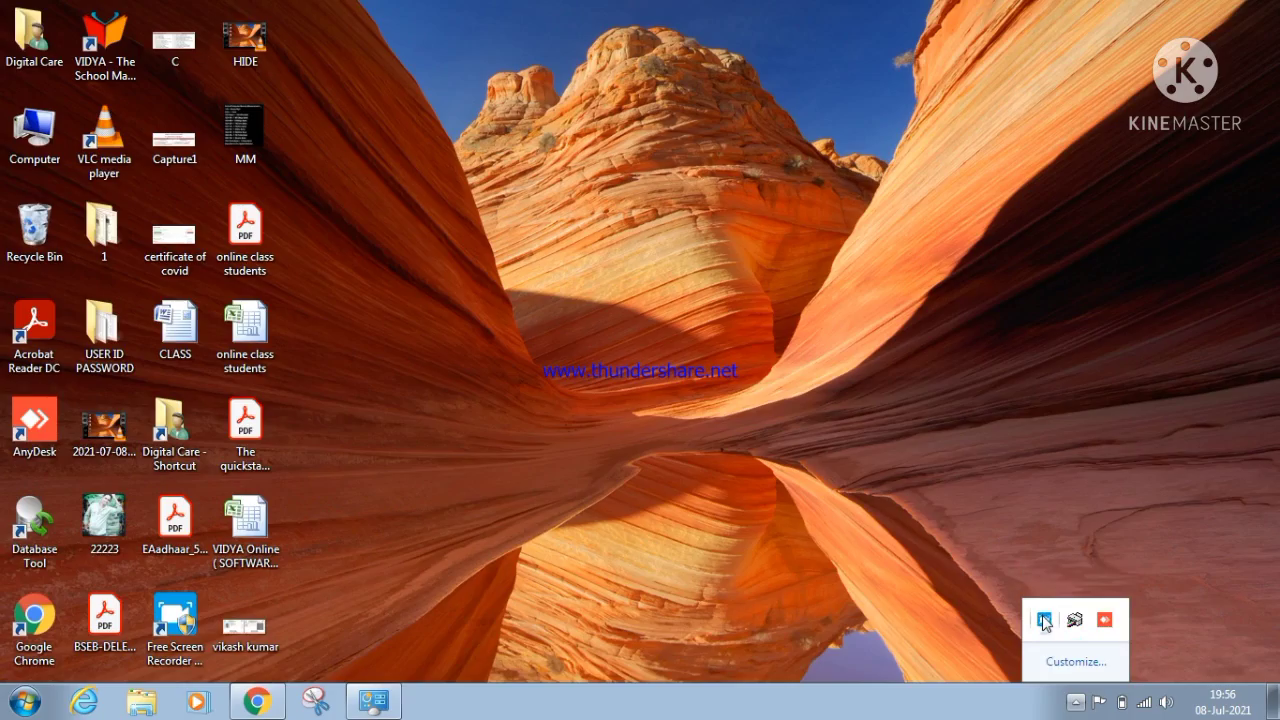